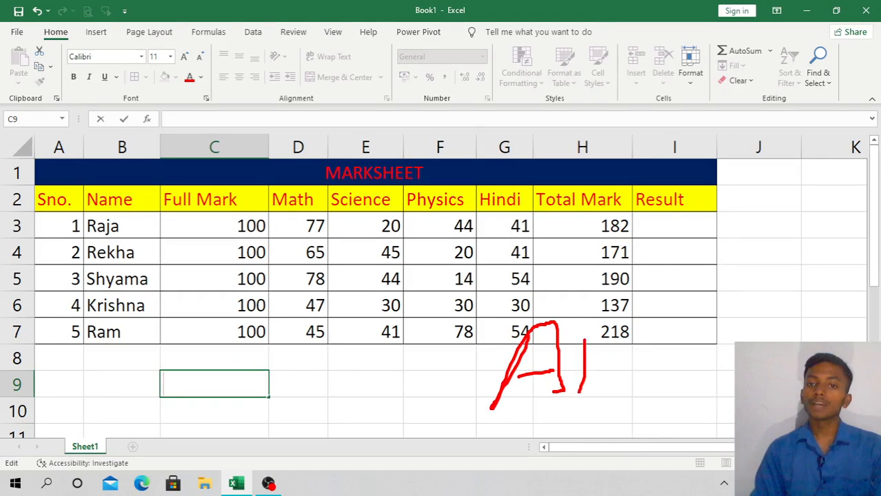
Finish handwriting the word "And" in quotation marks over the lower part of the marksheet and draw a frame around it.
mouse_move(689, 316)
left_mouse_down()
mouse_move(695, 398)
mouse_move(642, 415)
mouse_move(685, 426)
left_mouse_up()
mouse_move(489, 311)
left_mouse_down()
mouse_move(496, 343)
mouse_move(505, 344)
left_mouse_up()
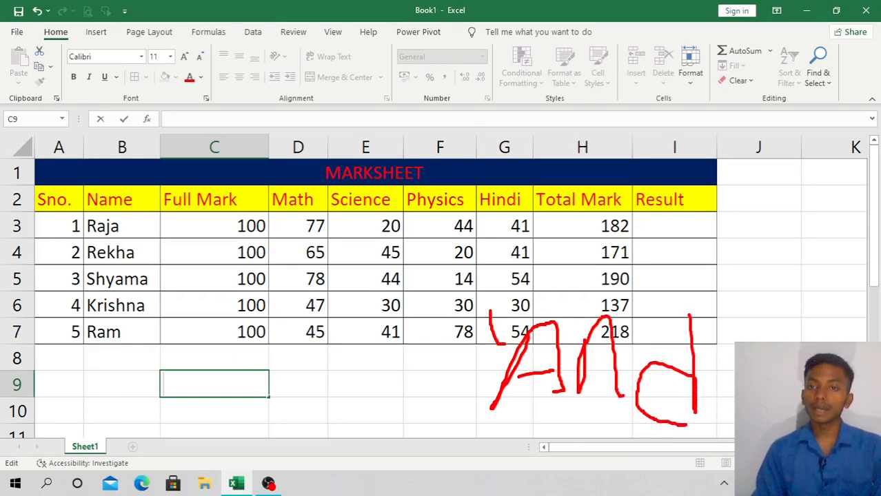
left_click_drag(713, 304, 713, 323)
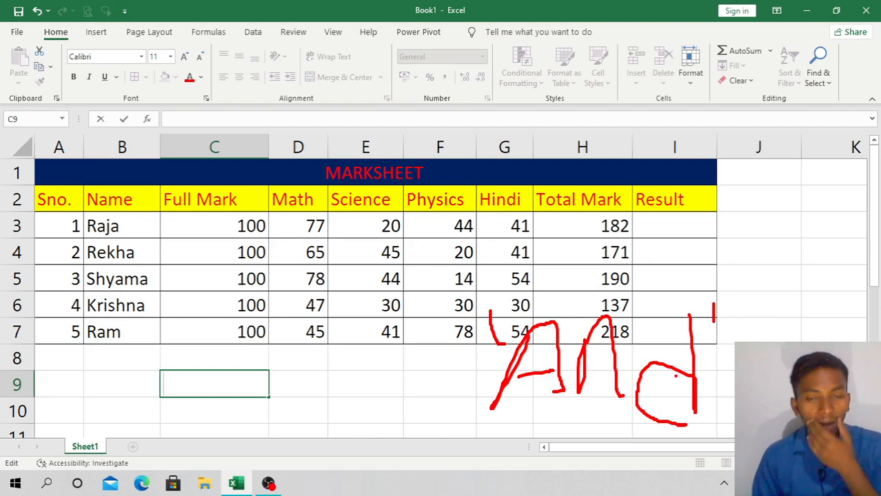
mouse_move(419, 270)
left_mouse_down()
mouse_move(470, 448)
mouse_move(733, 460)
mouse_move(745, 295)
mouse_move(417, 272)
left_mouse_up()
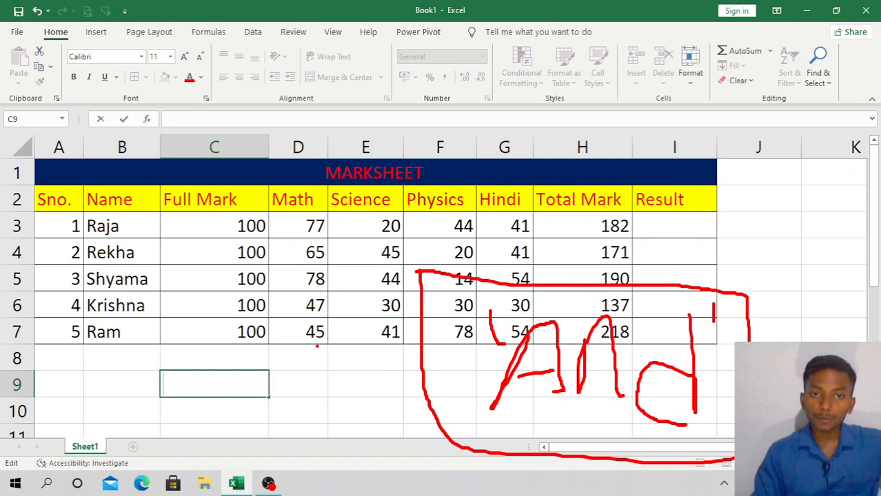
Handwrite "IF" in front of the framed word on the screen and clear all the annotations.
mouse_move(314, 342)
left_mouse_down()
mouse_move(381, 321)
mouse_move(338, 392)
mouse_move(368, 399)
left_mouse_up()
mouse_move(390, 340)
left_mouse_down()
mouse_move(390, 403)
mouse_move(390, 325)
mouse_move(455, 331)
left_mouse_up()
left_click_drag(391, 357, 441, 363)
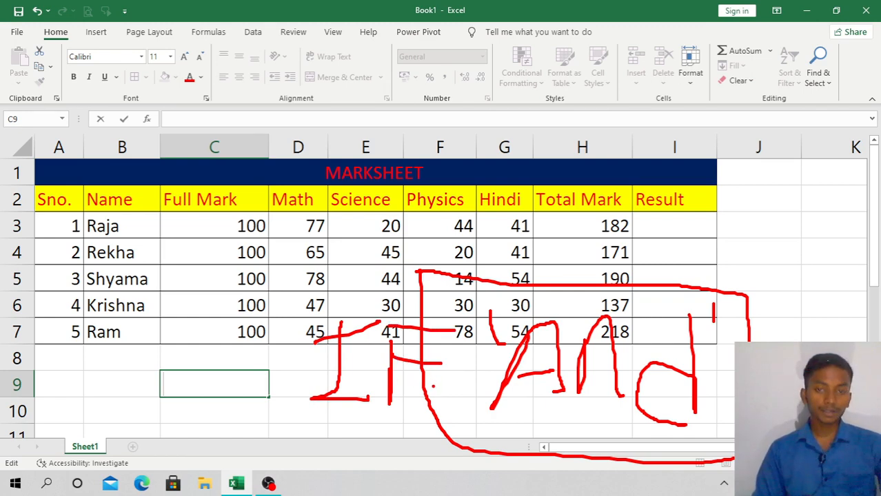
key("super")
key("Escape")
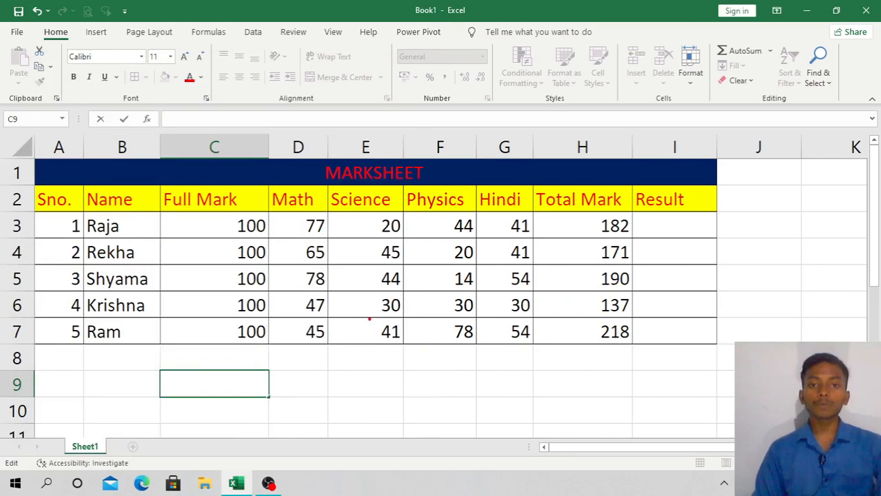
Handwrite "IF(" over the Science and Physics marks in rows 6 and 7 and leave annotation mode.
mouse_move(361, 296)
left_mouse_down()
mouse_move(401, 289)
mouse_move(378, 349)
mouse_move(400, 343)
left_mouse_up()
left_click_drag(413, 298, 421, 348)
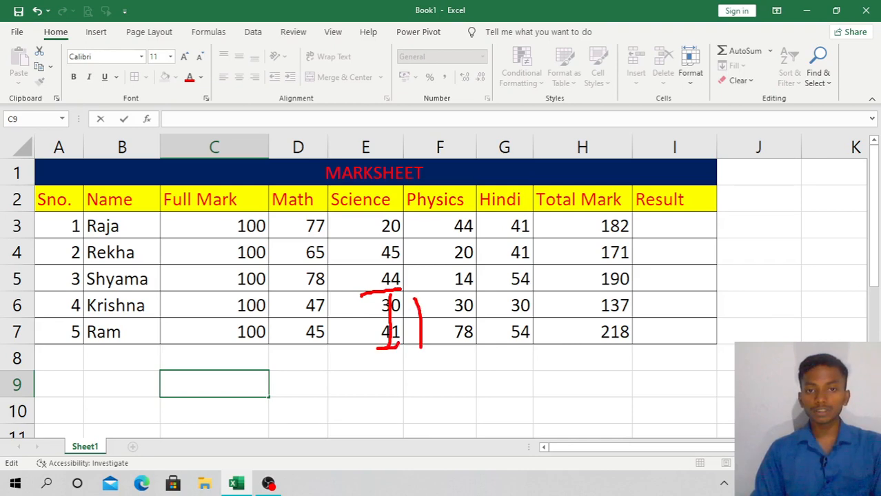
mouse_move(413, 301)
left_mouse_down()
mouse_move(452, 301)
mouse_move(430, 326)
mouse_move(447, 323)
left_mouse_up()
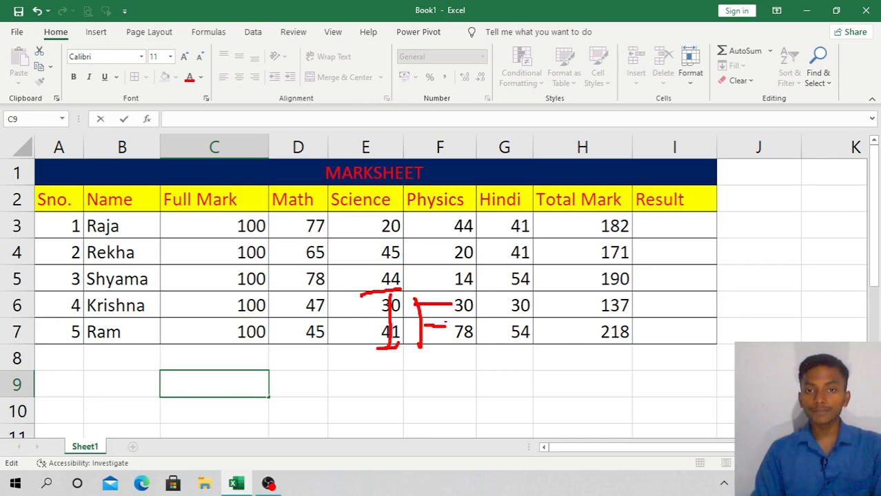
left_click_drag(477, 293, 473, 366)
left_click(456, 361)
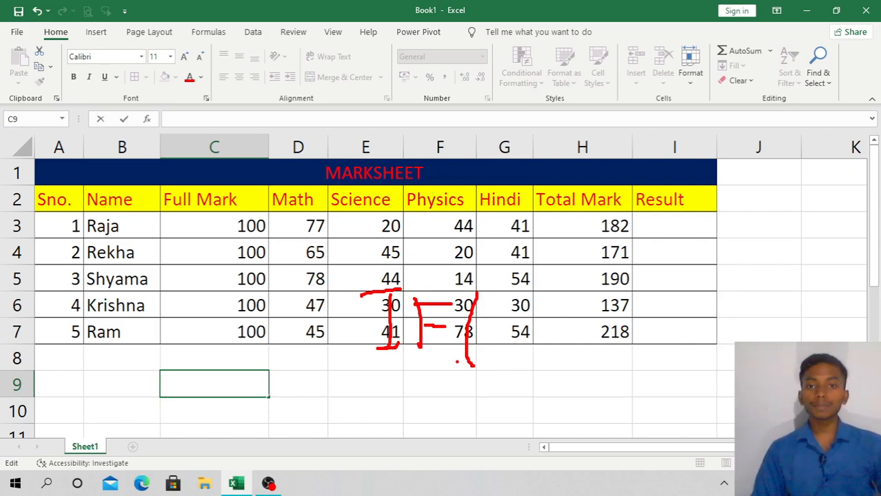
key("Escape")
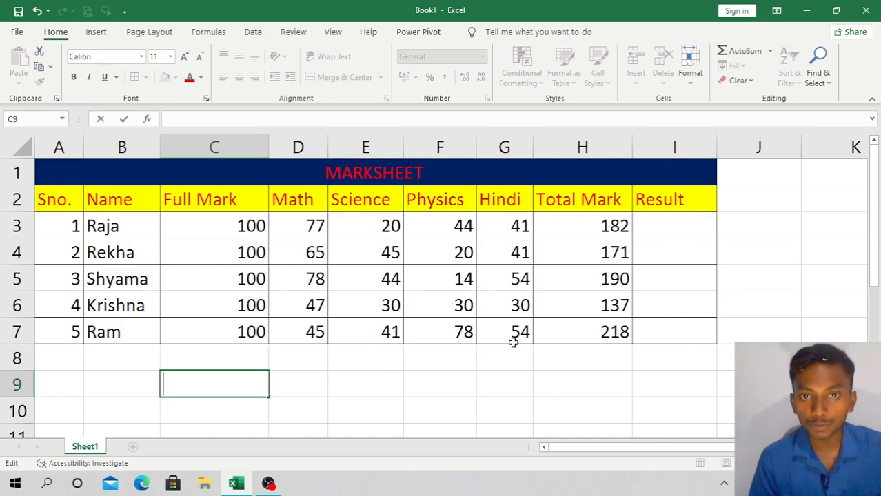
Turn on screen drawing and handwrite "35" and "Fail" below the marksheet table.
key("ctrl+2")
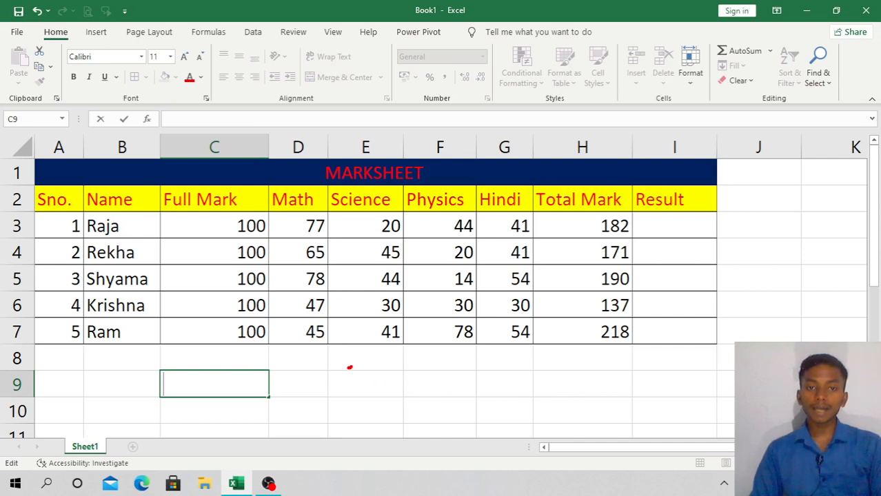
mouse_move(348, 366)
left_mouse_down()
mouse_move(378, 390)
mouse_move(367, 421)
left_mouse_up()
mouse_move(415, 366)
left_mouse_down()
mouse_move(474, 424)
mouse_move(441, 446)
left_mouse_up()
left_click_drag(418, 367, 494, 359)
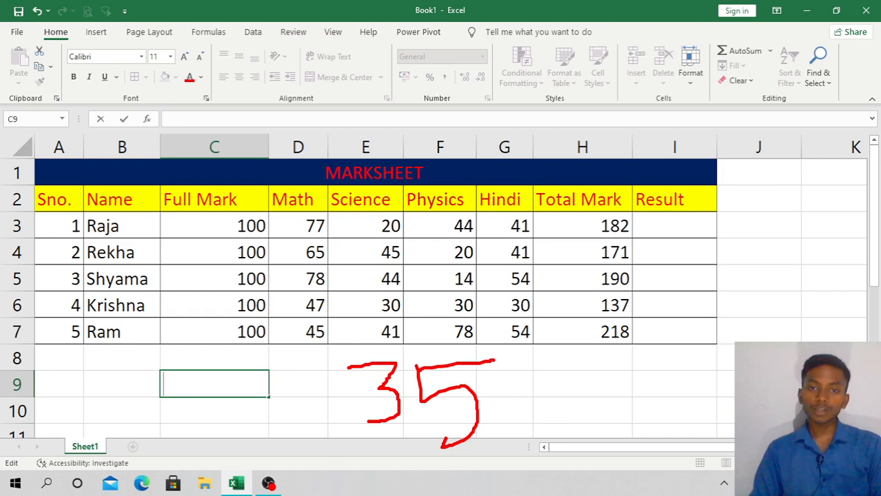
mouse_move(556, 356)
left_mouse_down()
mouse_move(561, 414)
mouse_move(639, 350)
left_mouse_up()
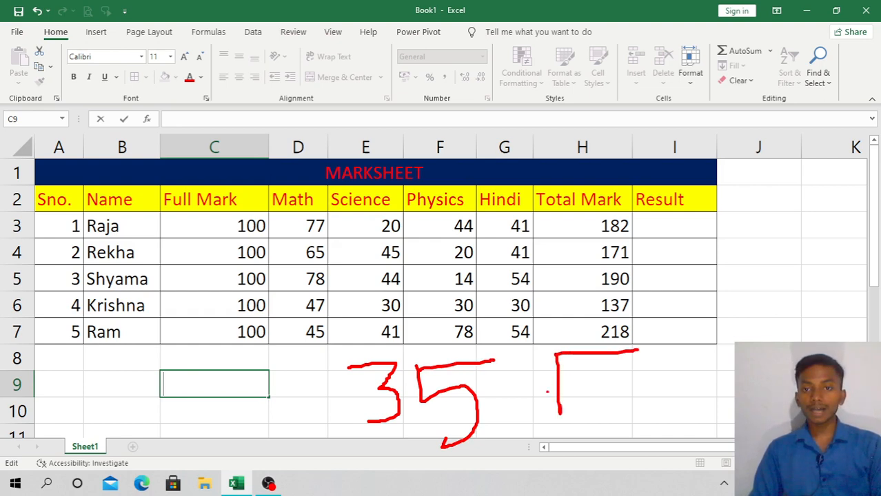
mouse_move(565, 390)
left_mouse_down()
mouse_move(617, 378)
mouse_move(628, 388)
mouse_move(659, 366)
mouse_move(679, 370)
mouse_move(691, 416)
left_mouse_up()
left_click(647, 357)
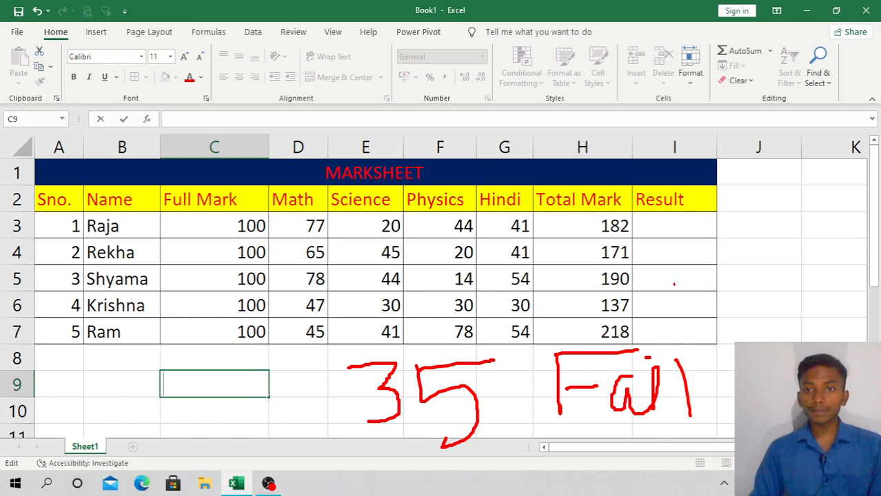
Draw two check marks beside the empty Result column and erase all the annotations.
mouse_move(725, 241)
left_mouse_down()
mouse_move(742, 263)
mouse_move(779, 228)
left_mouse_up()
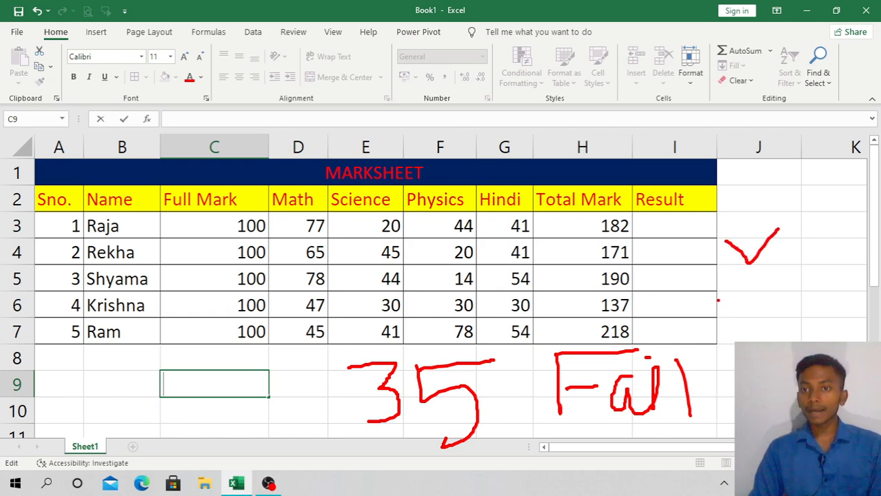
mouse_move(718, 299)
left_mouse_down()
mouse_move(743, 307)
mouse_move(775, 280)
left_mouse_up()
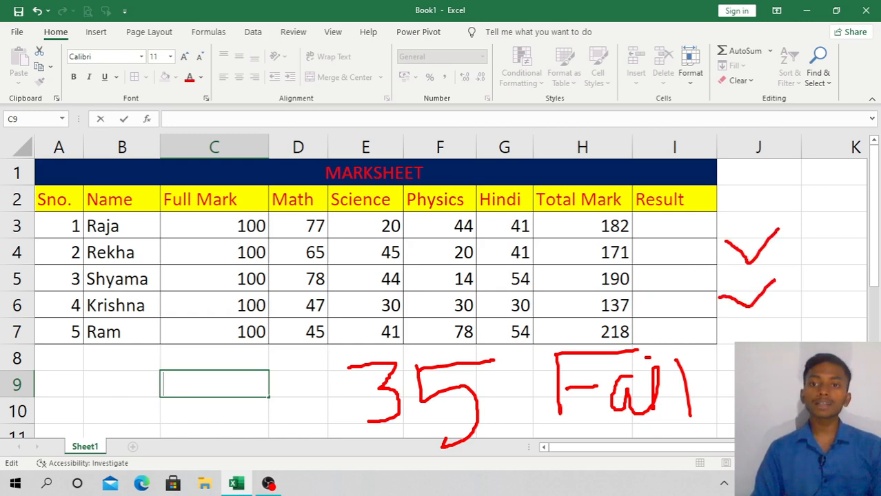
left_click(726, 355)
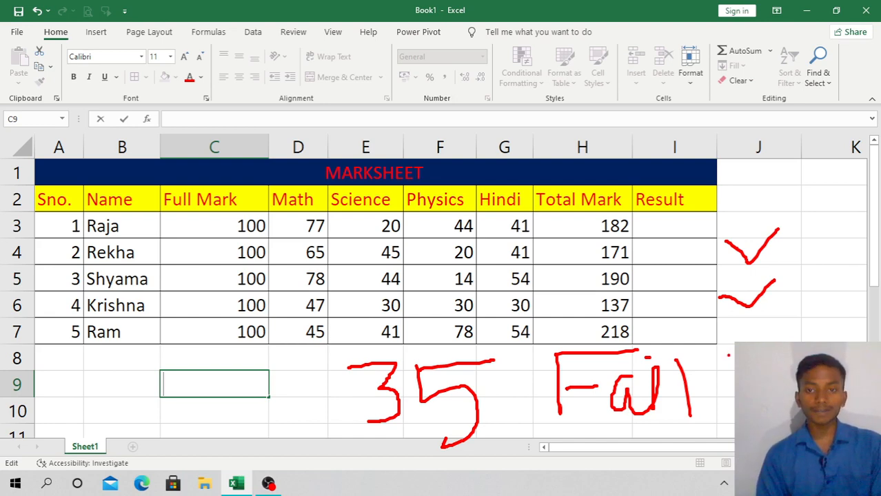
key("e")
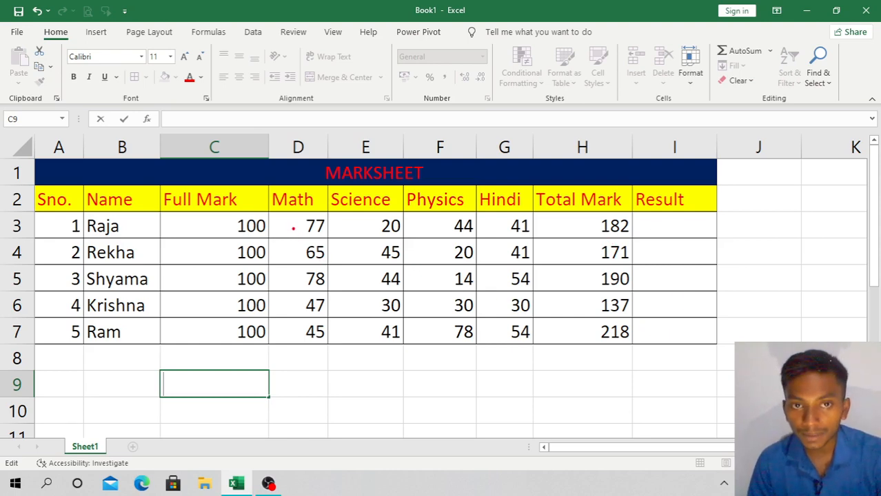
Draw check marks at the Math, Science, Physics, Hindi, Total Mark and Full Mark headers.
mouse_move(283, 176)
left_mouse_down()
mouse_move(325, 163)
mouse_move(445, 189)
mouse_move(470, 166)
mouse_move(503, 203)
mouse_move(536, 165)
mouse_move(605, 169)
mouse_move(634, 157)
left_mouse_up()
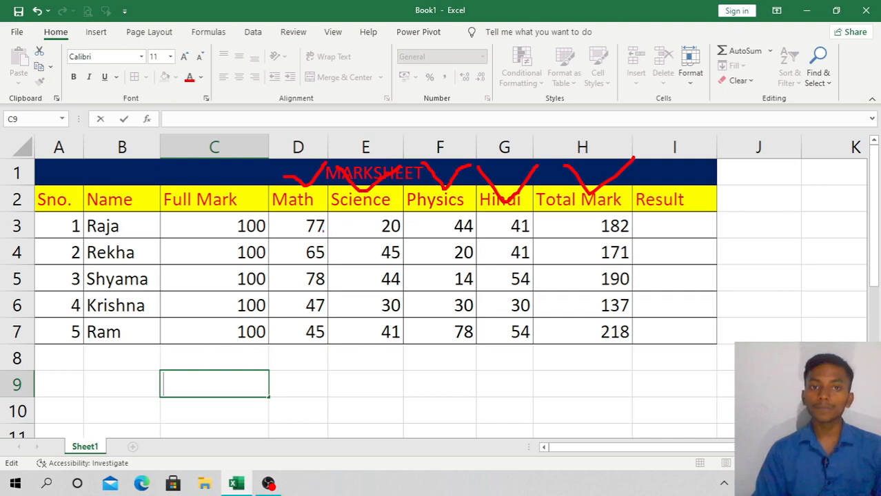
mouse_move(191, 218)
left_mouse_down()
mouse_move(204, 226)
mouse_move(241, 204)
left_mouse_up()
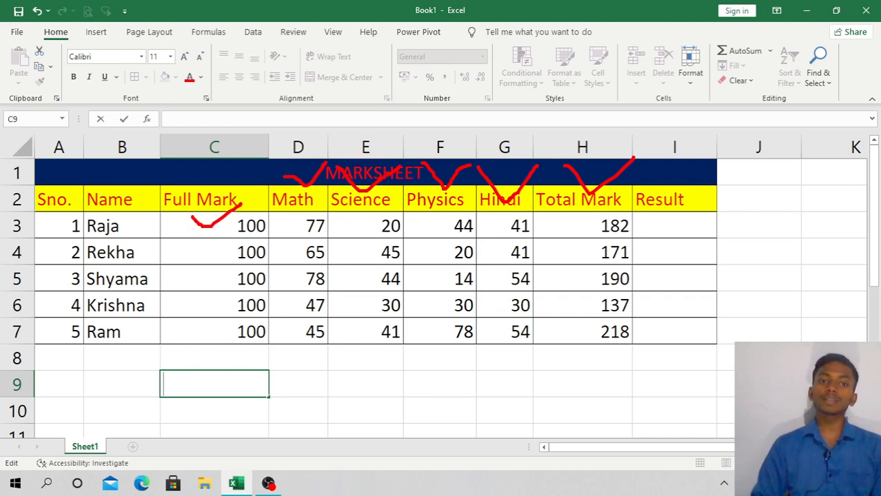
Handwrite "35" below the table and add a check mark beside it.
mouse_move(273, 348)
left_mouse_down()
mouse_move(335, 349)
mouse_move(295, 397)
mouse_move(281, 394)
left_mouse_up()
mouse_move(343, 345)
left_mouse_down()
mouse_move(381, 400)
mouse_move(353, 410)
mouse_move(387, 345)
left_mouse_up()
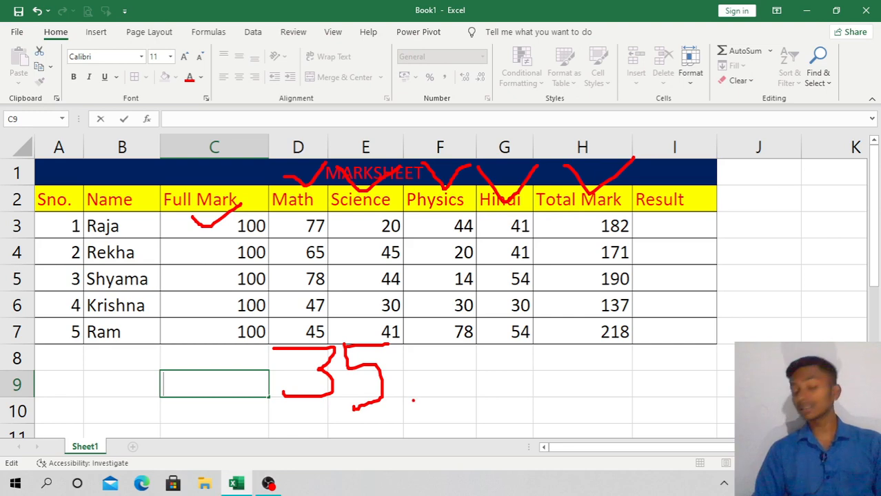
left_click_drag(413, 400, 386, 416)
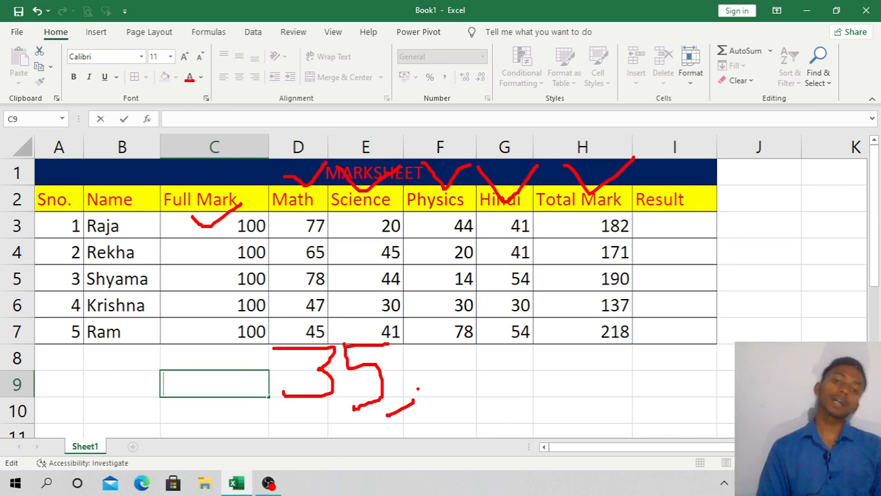
left_click_drag(415, 390, 489, 351)
left_click(521, 353)
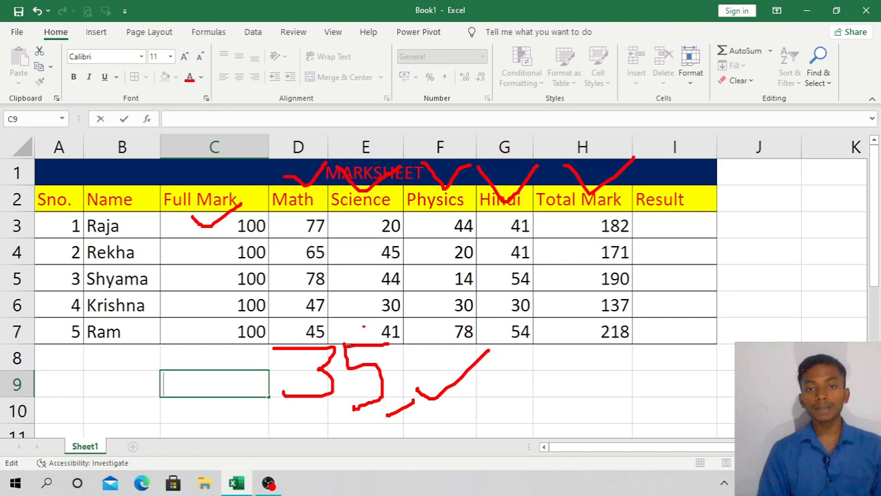
Mark the Science, Physics and Hindi scores in row 6 and erase all the annotations.
mouse_move(368, 303)
left_mouse_down()
mouse_move(396, 297)
mouse_move(379, 316)
left_mouse_up()
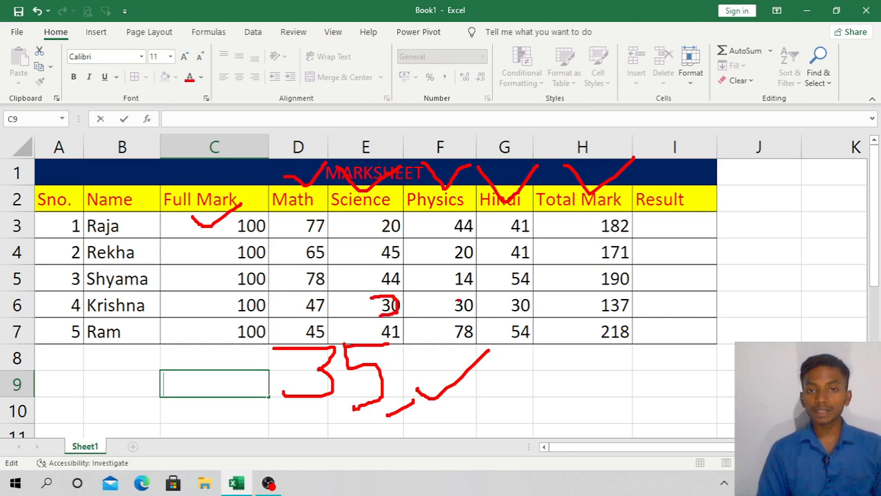
left_click_drag(457, 301, 529, 304)
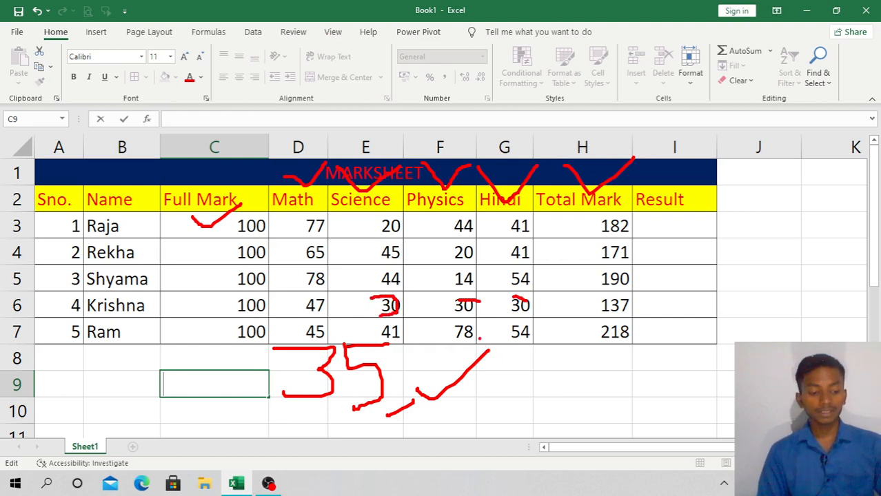
key("e")
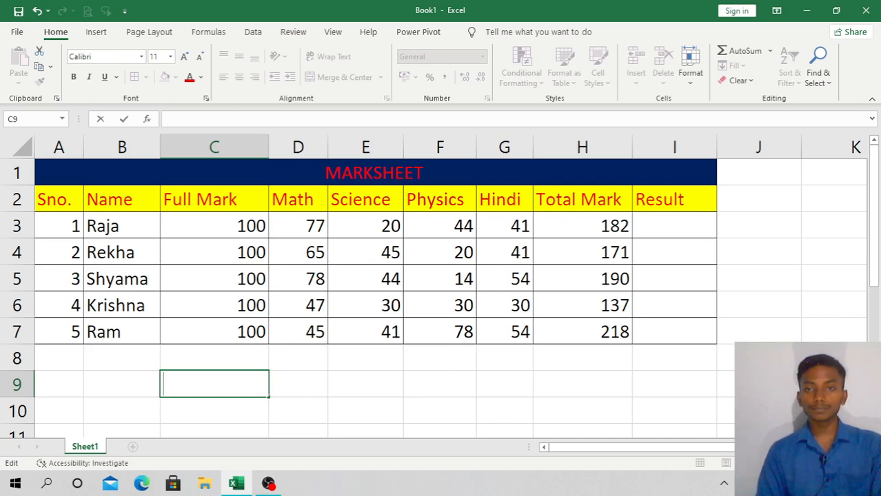
Sketch a curved line beside the Result column and an arrow down its empty cells, and erase the drawing.
left_click_drag(742, 189, 690, 351)
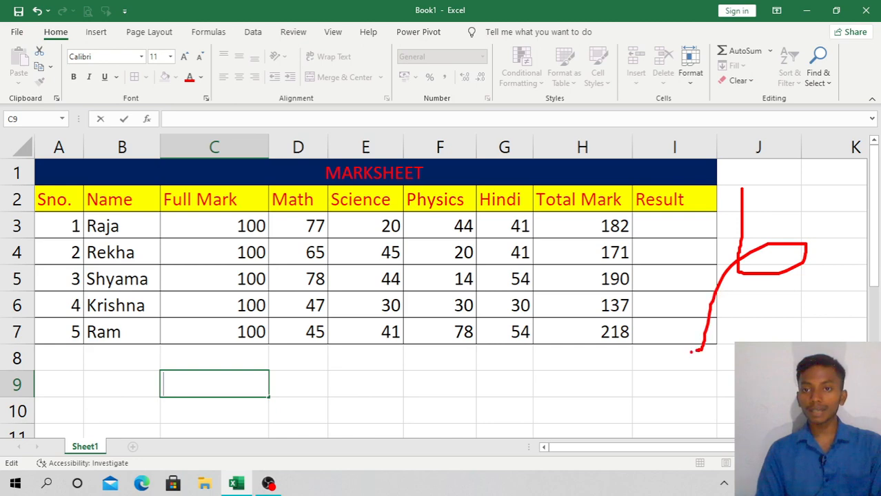
left_click_drag(676, 238, 689, 301)
left_click_drag(658, 293, 710, 261)
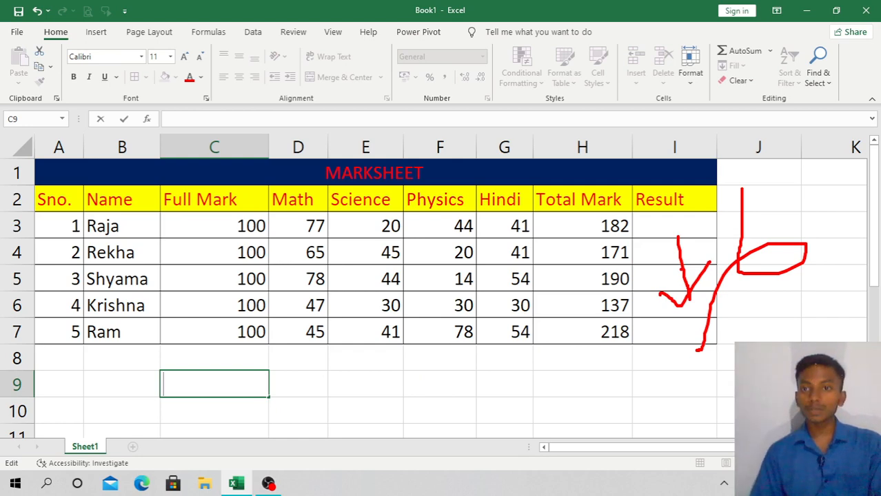
key("e")
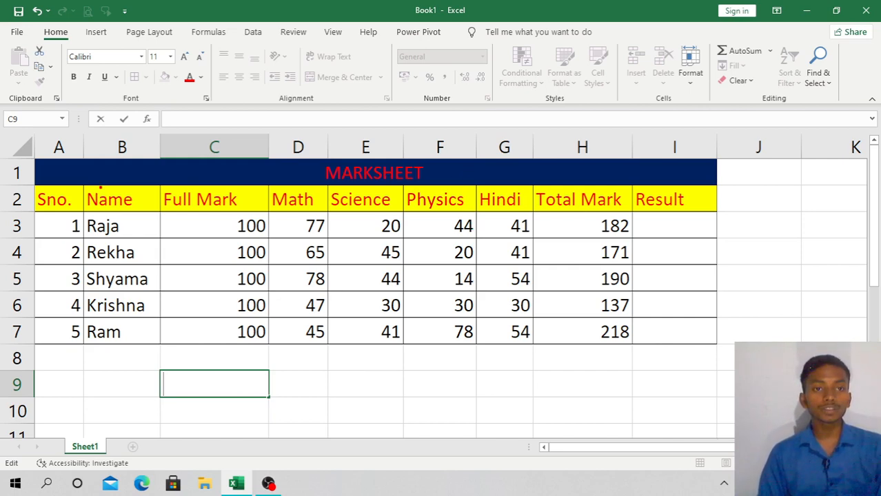
Draw a check mark at the Name header and lines down the Full Mark, Math, Science, Physics and Hindi columns.
left_click_drag(101, 186, 119, 173)
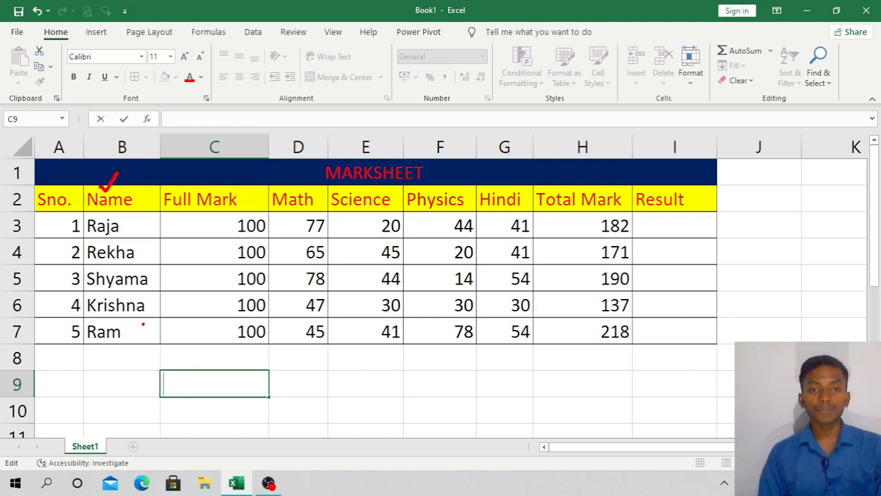
key("ctrl")
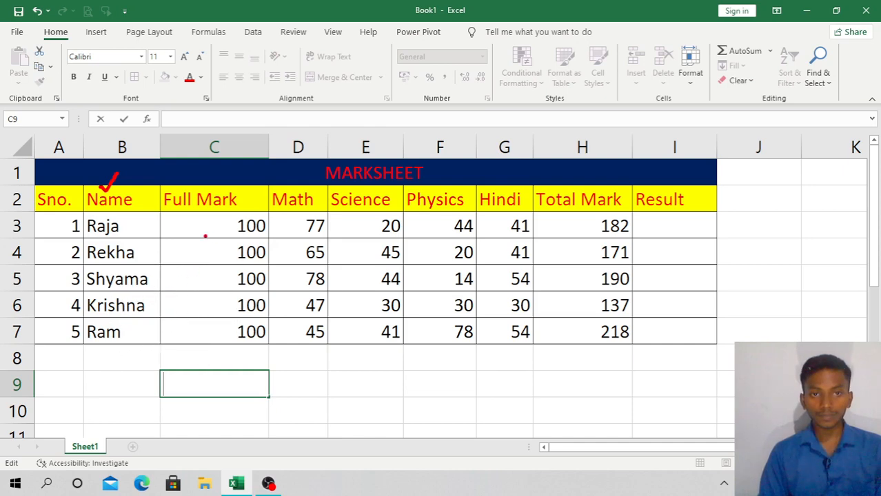
left_click_drag(206, 226, 200, 339)
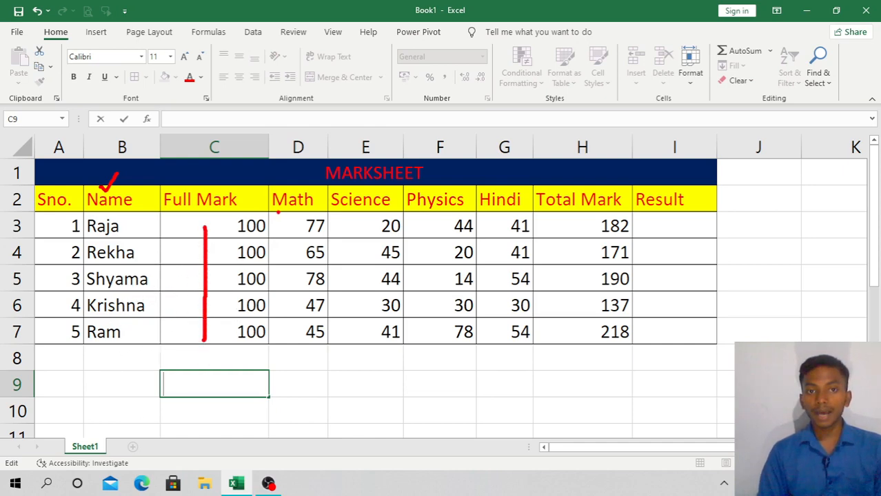
left_click_drag(278, 212, 295, 344)
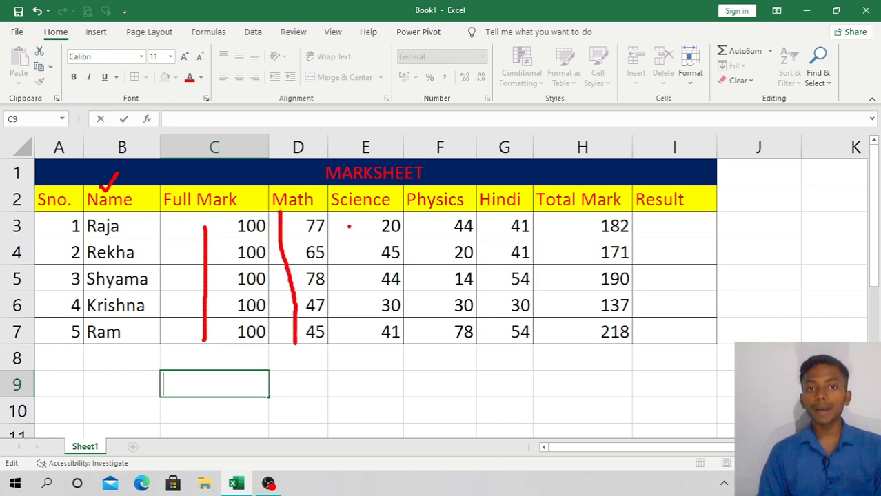
mouse_move(349, 226)
left_mouse_down()
mouse_move(352, 333)
mouse_move(364, 328)
left_mouse_up()
mouse_move(416, 226)
left_mouse_down()
mouse_move(431, 320)
mouse_move(440, 308)
left_mouse_up()
mouse_move(487, 230)
left_mouse_down()
mouse_move(502, 321)
mouse_move(487, 292)
left_mouse_up()
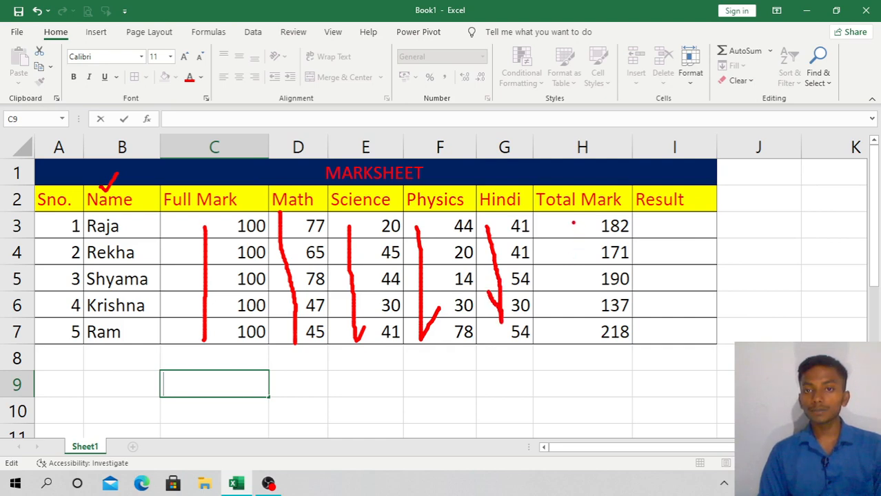
Draw a line down the Total Mark column with short dashes at rows 3 to 5, and a check mark at the Result header.
left_click_drag(571, 219, 566, 321)
mouse_move(535, 228)
left_mouse_down()
mouse_move(560, 226)
mouse_move(553, 249)
left_mouse_up()
left_click(543, 279)
left_click_drag(542, 280, 556, 279)
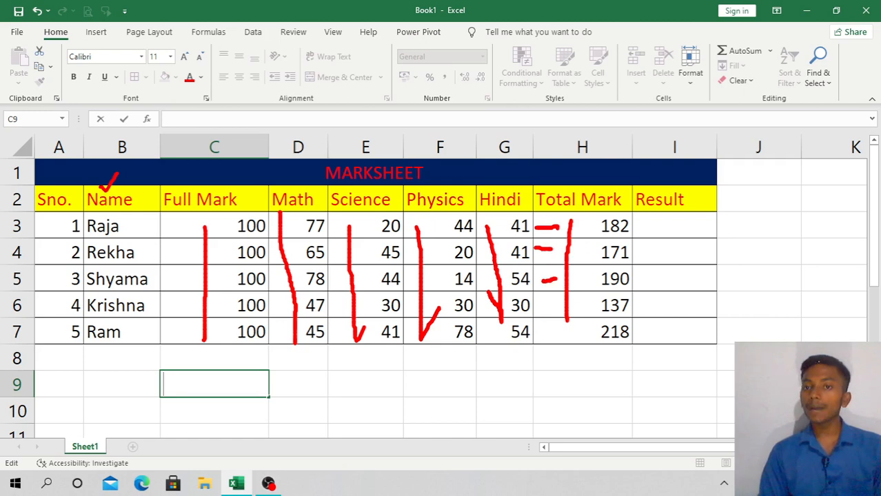
mouse_move(702, 186)
left_mouse_down()
mouse_move(707, 201)
mouse_move(758, 163)
left_mouse_up()
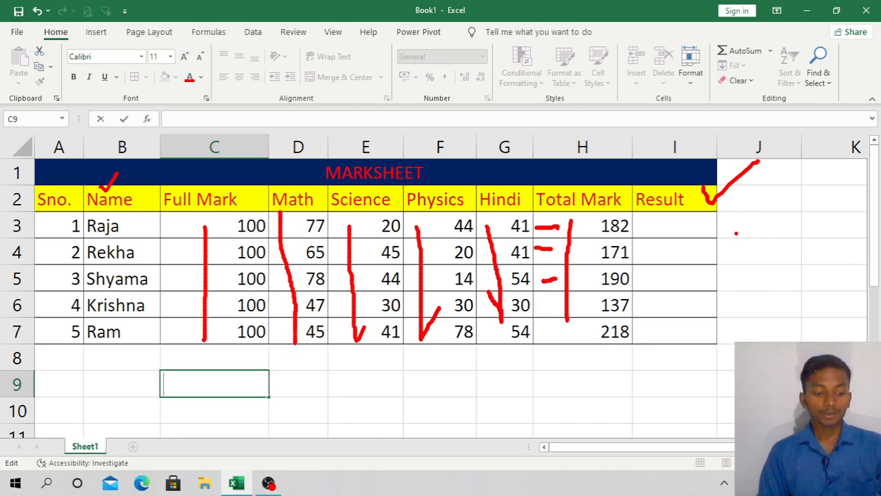
Erase all the annotations and select the first empty Result cell, I3.
key("Escape")
left_click(670, 227)
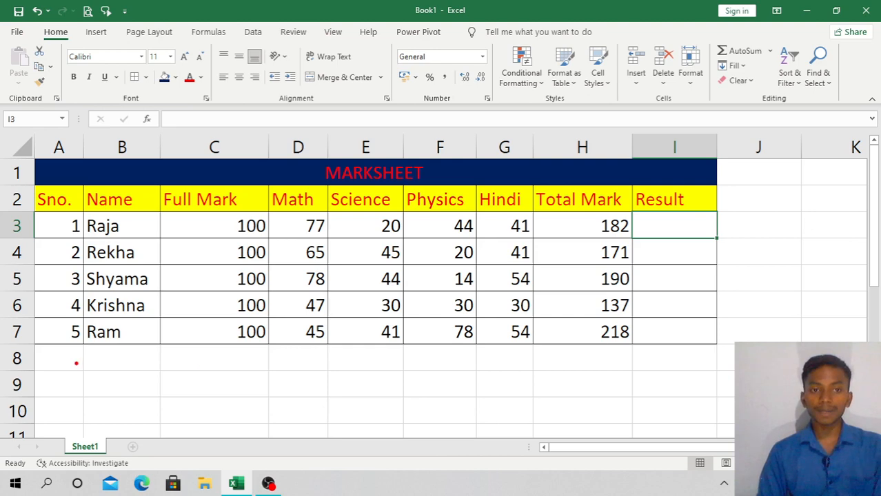
Handwrite the formula outline "= IF (And)" in red across the empty rows below the table.
mouse_move(76, 363)
left_mouse_down()
mouse_move(112, 364)
mouse_move(108, 379)
left_mouse_up()
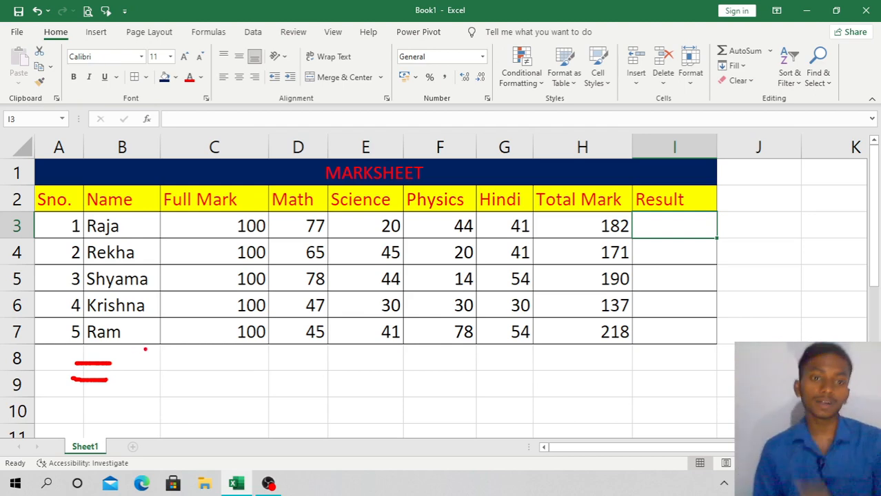
mouse_move(145, 350)
left_mouse_down()
mouse_move(170, 353)
mouse_move(146, 377)
mouse_move(171, 381)
left_mouse_up()
left_click_drag(177, 348, 181, 382)
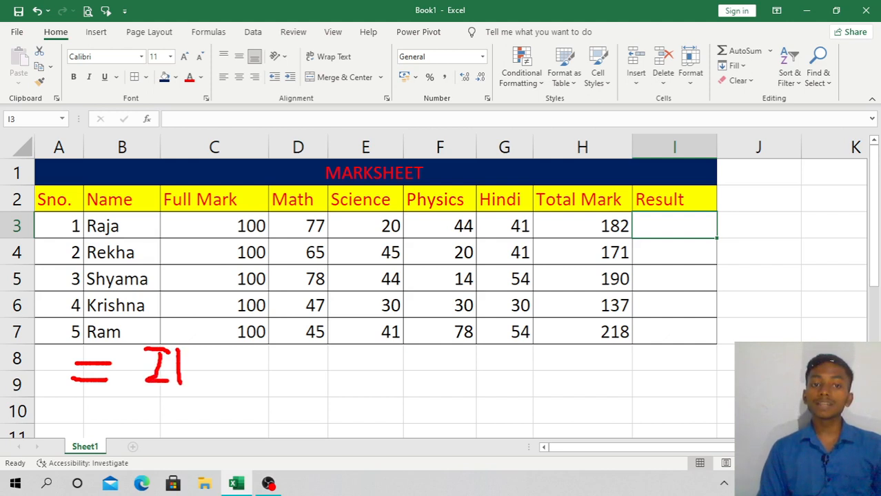
left_click_drag(179, 350, 201, 349)
left_click_drag(181, 364, 199, 365)
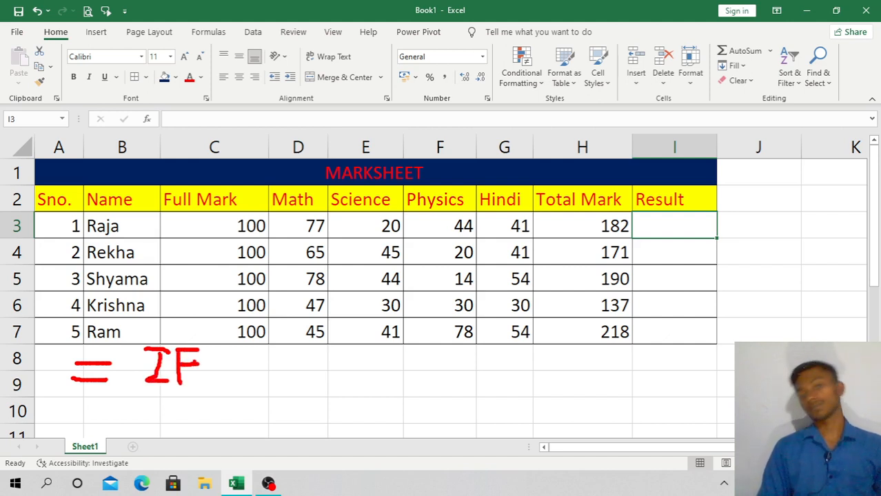
left_click_drag(233, 339, 219, 397)
mouse_move(237, 358)
left_mouse_down()
mouse_move(246, 400)
mouse_move(271, 357)
mouse_move(278, 394)
mouse_move(269, 382)
mouse_move(300, 398)
left_mouse_up()
left_click_drag(364, 341, 364, 399)
mouse_move(361, 376)
left_mouse_down()
mouse_move(339, 378)
mouse_move(362, 398)
left_mouse_up()
left_click_drag(383, 332, 406, 409)
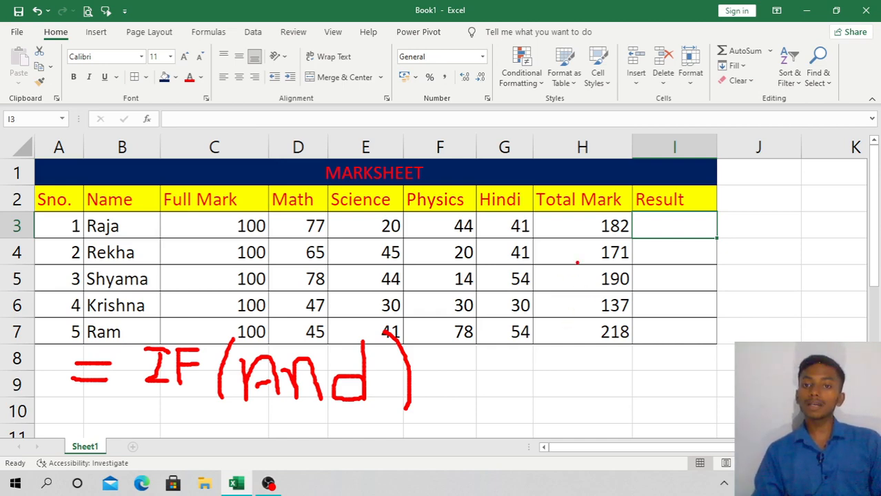
Draw loops over the Total Mark values in rows 4 to 6 and in column J, plus check marks at the Result column and column J.
mouse_move(577, 262)
left_mouse_down()
mouse_move(550, 306)
mouse_move(609, 241)
mouse_move(565, 237)
left_mouse_up()
mouse_move(755, 260)
left_mouse_down()
mouse_move(781, 260)
mouse_move(827, 297)
mouse_move(764, 264)
left_mouse_up()
left_click_drag(641, 271, 683, 245)
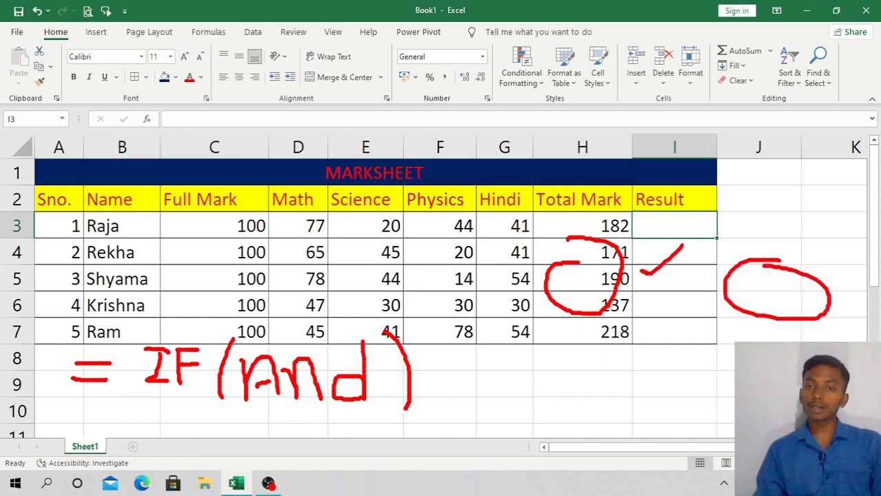
left_click_drag(755, 223, 798, 205)
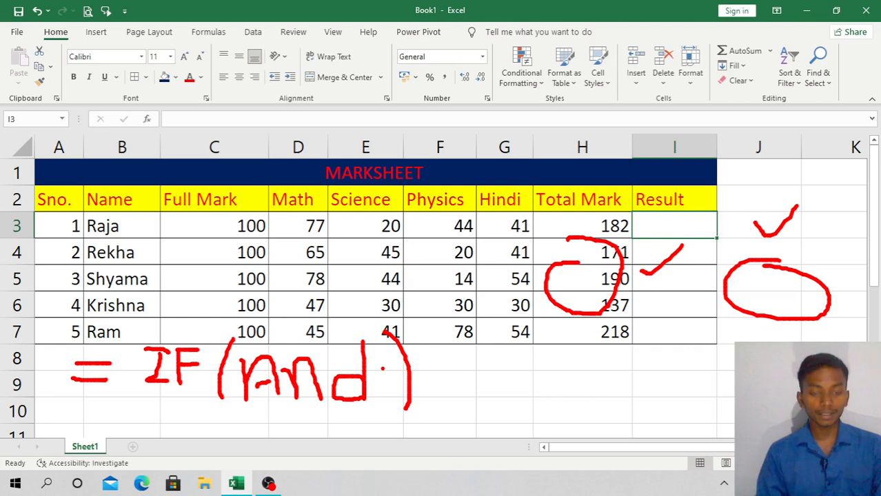
Undo the loops, the check marks and the handwritten closing parenthesis.
key("ctrl+z")
key("ctrl+z")
key("ctrl+z")
key("ctrl+z")
key("ctrl+z")
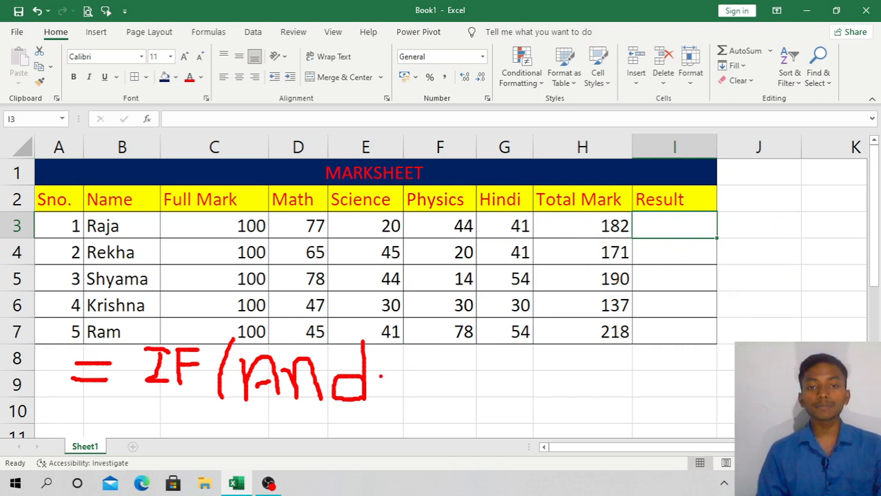
Draw an arrow after the handwritten "And" and erase all the annotations.
left_click_drag(381, 377, 454, 377)
mouse_move(434, 365)
left_mouse_down()
mouse_move(453, 379)
mouse_move(417, 412)
left_mouse_up()
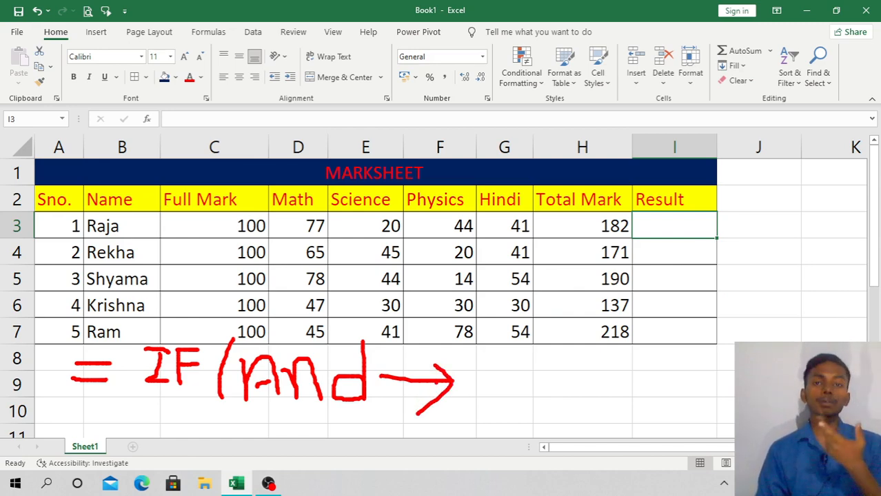
key("Escape")
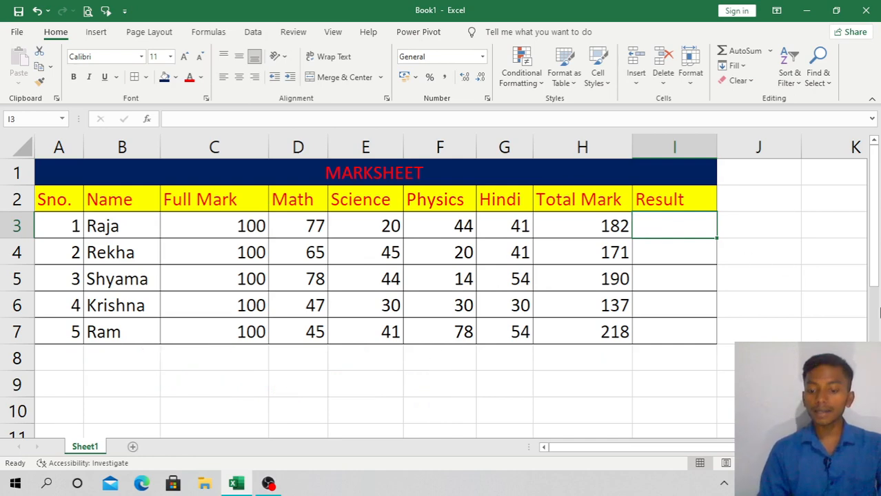
type("=")
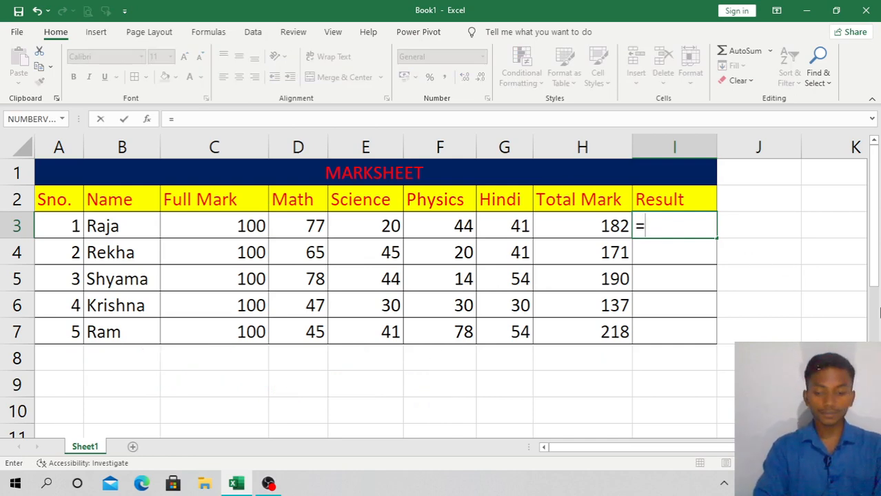
key("Tab")
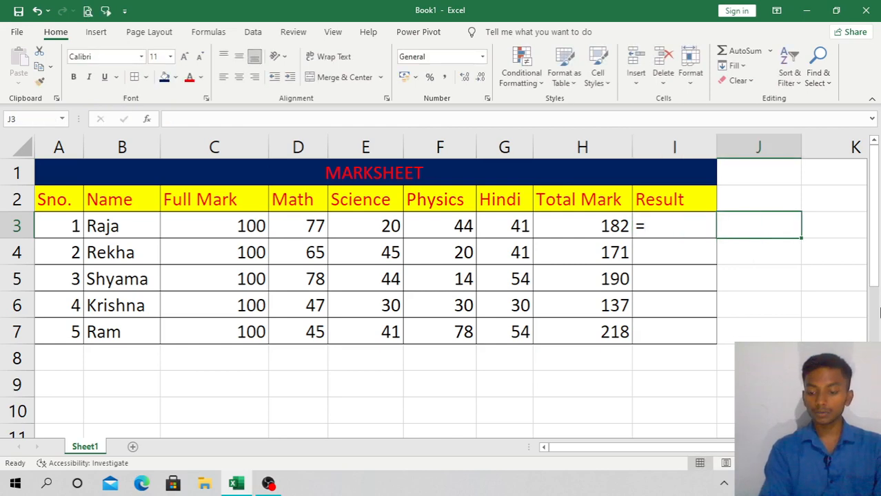
key("Left")
Begin the formula =IF(AND( in cell I3, nesting the AND function as the logical test.
type("=")
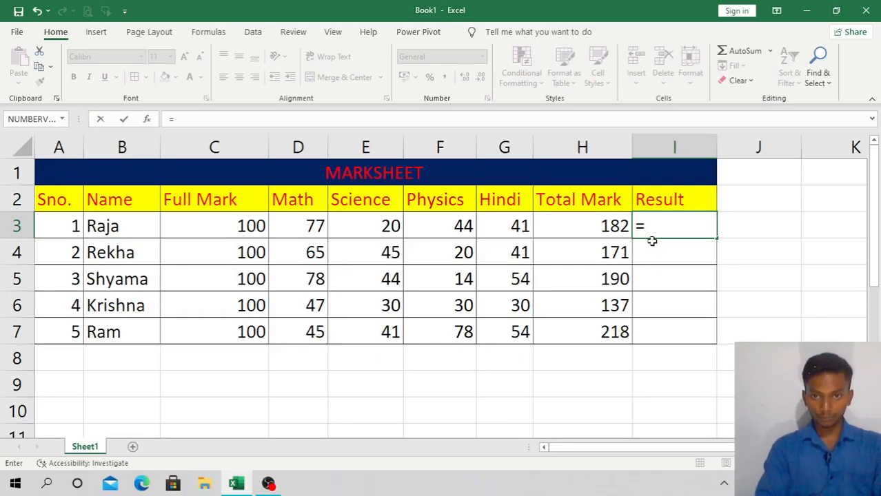
type("IF")
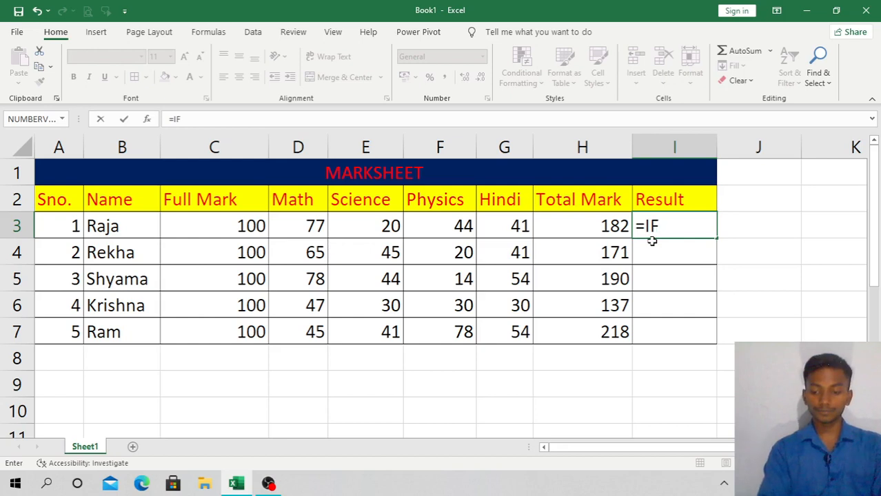
type("(")
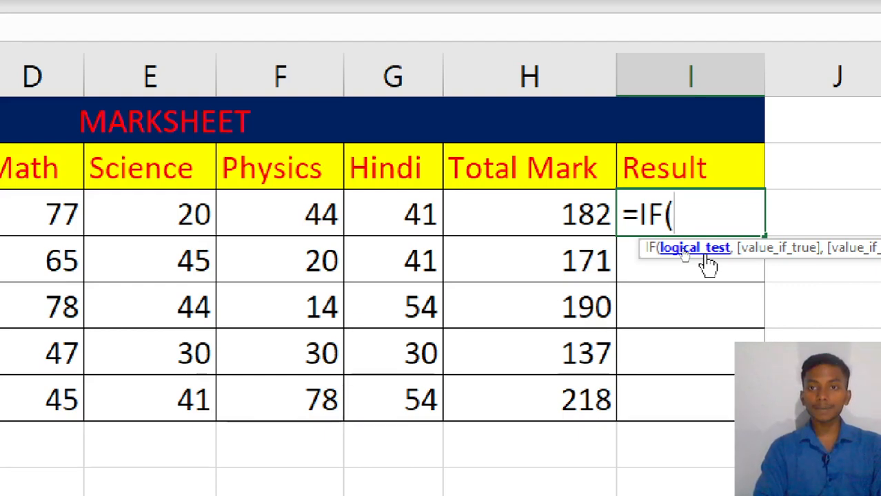
type("ASN")
key("BackSpace")
key("BackSpace")
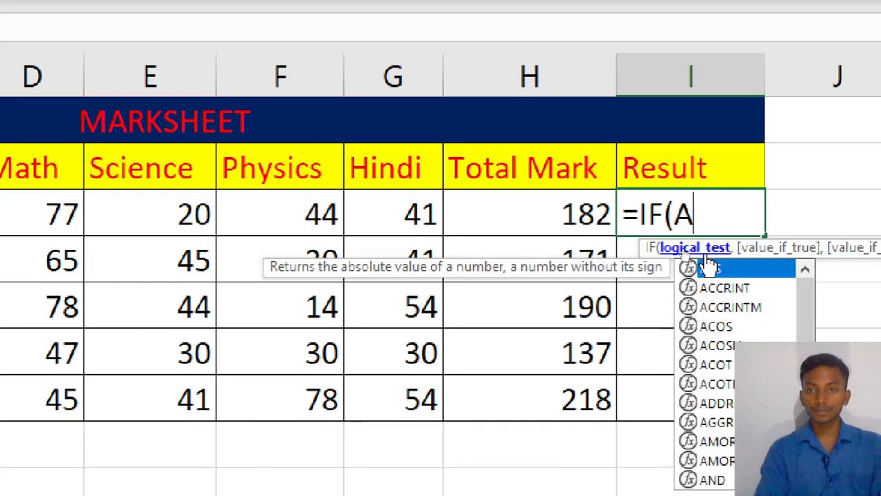
type("ND")
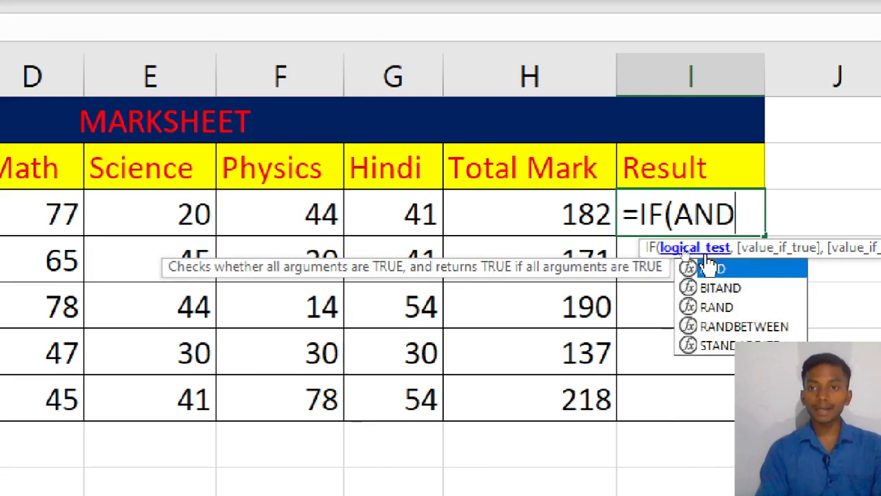
double_click(710, 268)
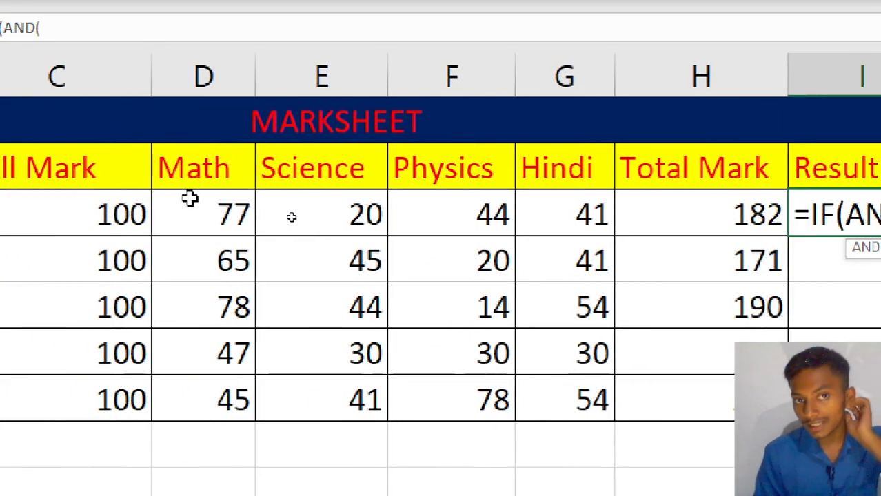
Add the Math condition D3=>35 as the first AND argument, followed by a comma.
left_click(211, 206)
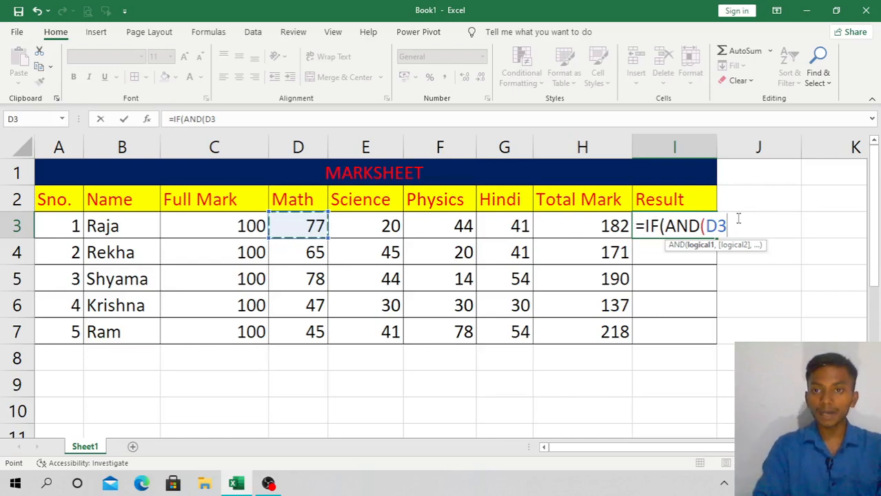
type("=>")
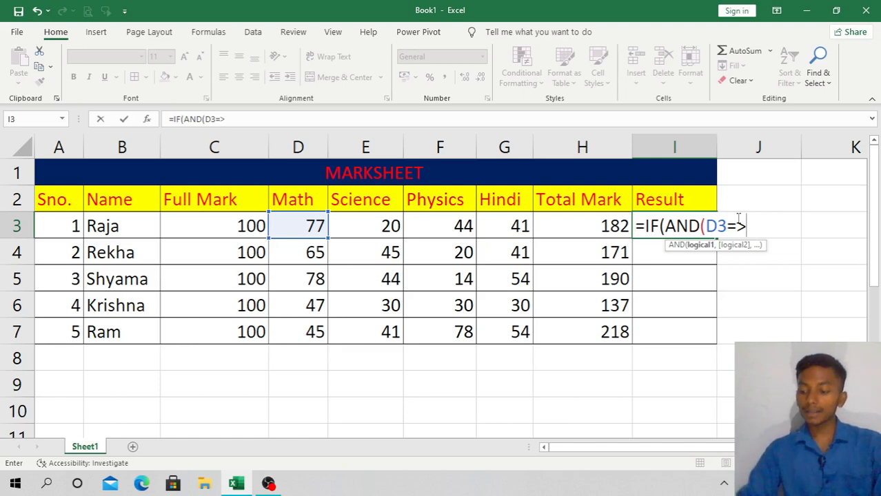
type("35")
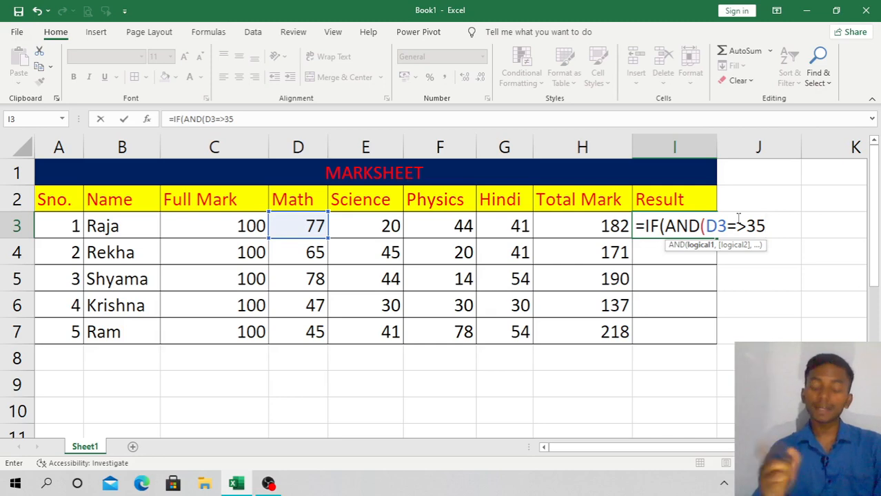
type(",")
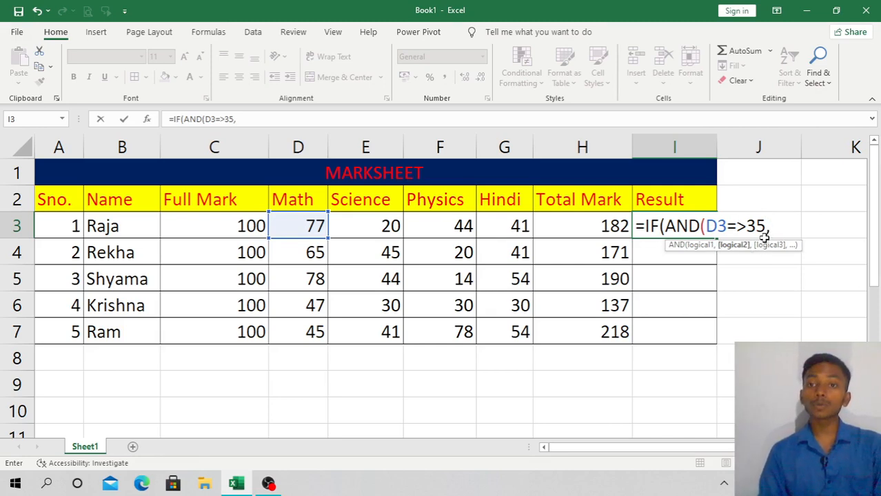
Add the Science condition E3=>35 as the second AND argument, followed by a comma.
left_click(379, 228)
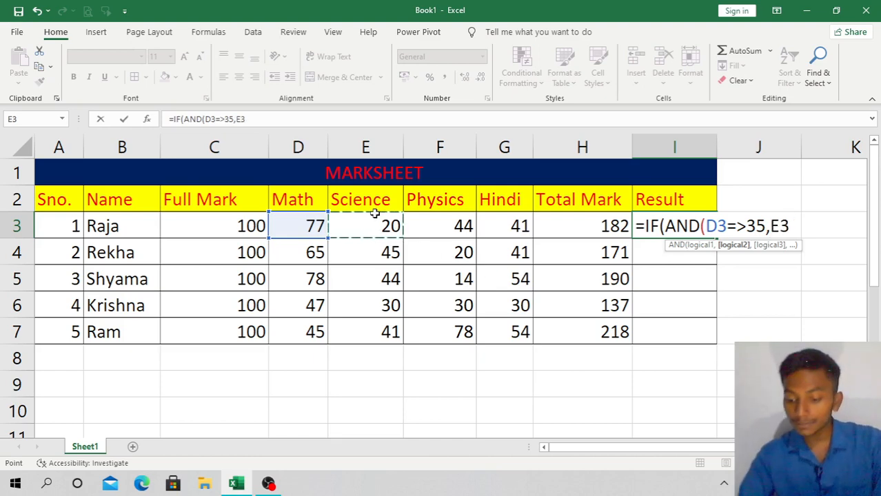
key("F8")
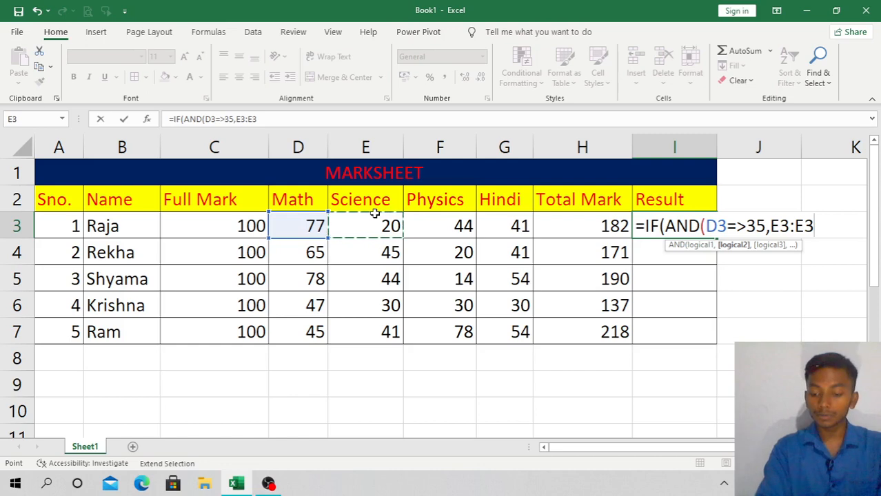
key("BackSpace")
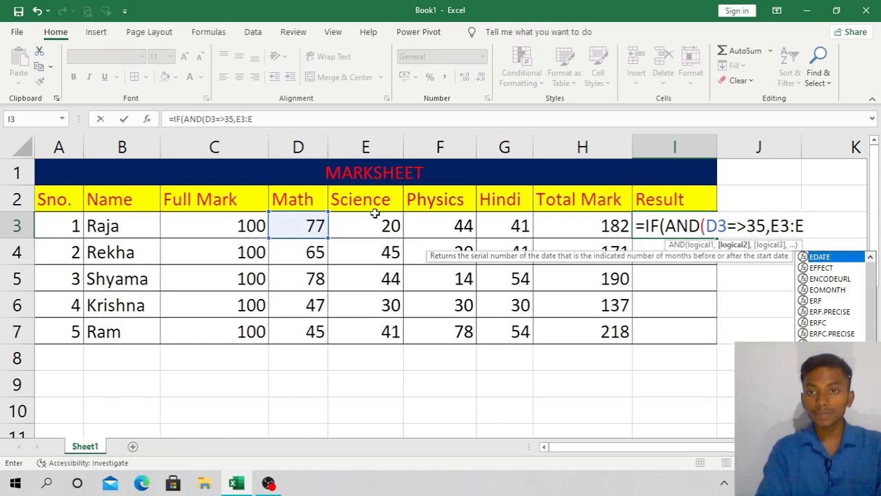
key("BackSpace")
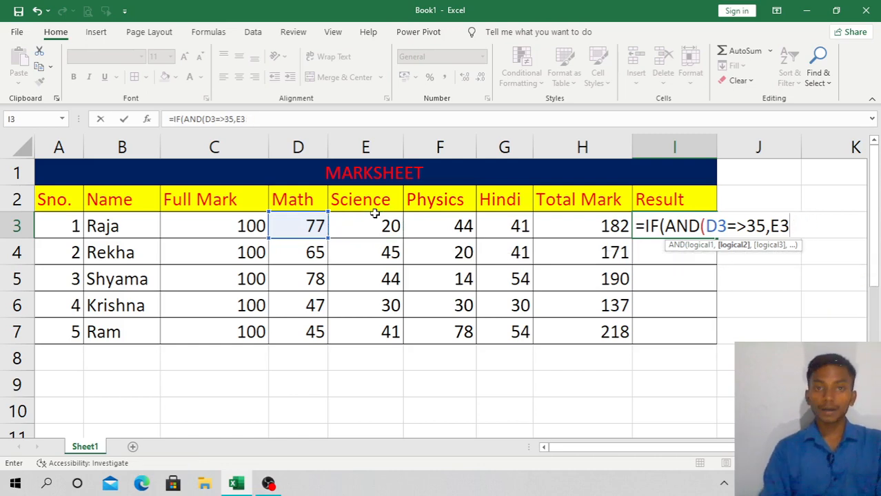
left_click(366, 224)
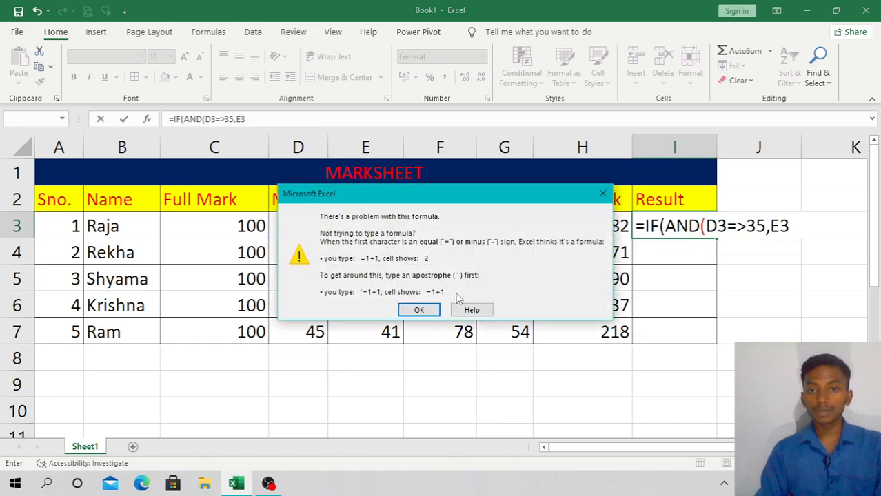
left_click(604, 192)
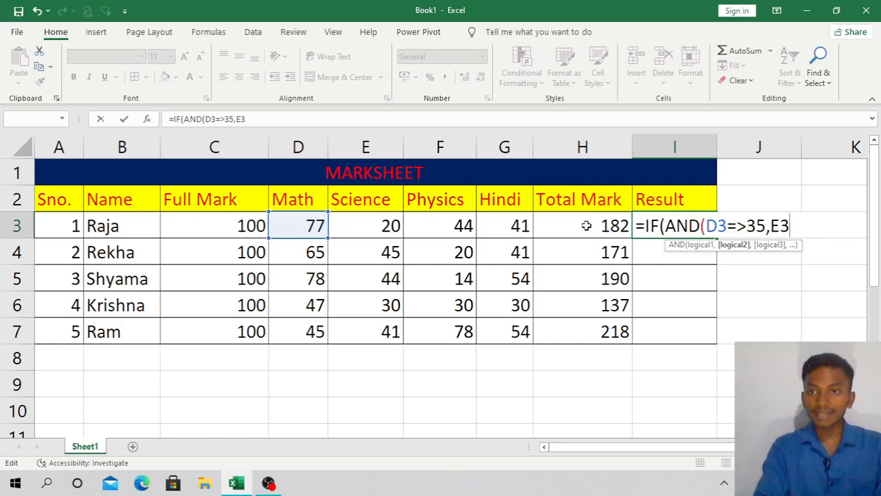
type("=>")
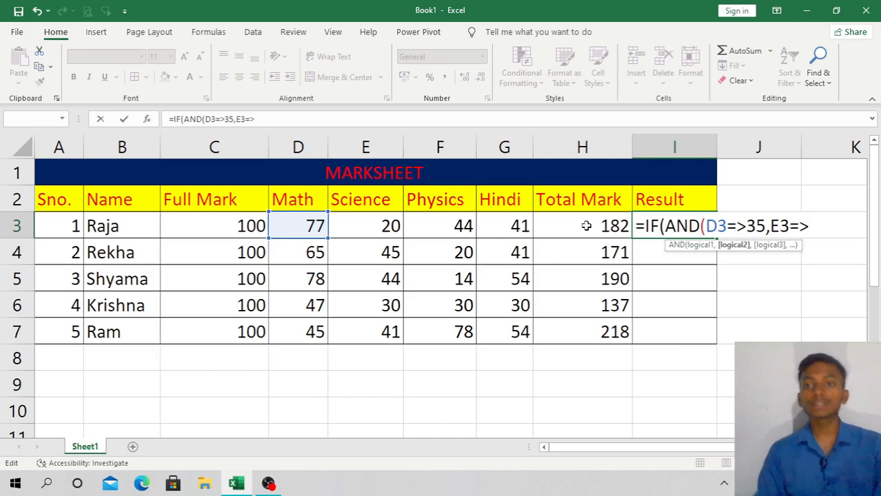
type("35")
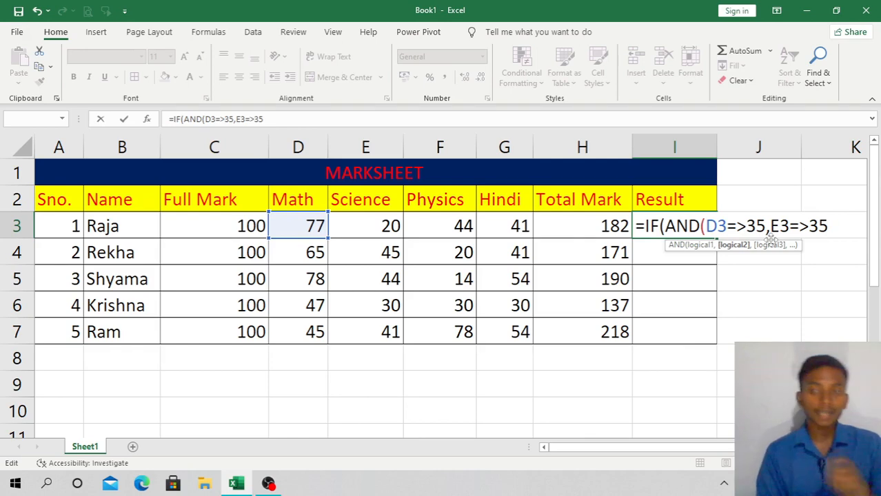
type(",")
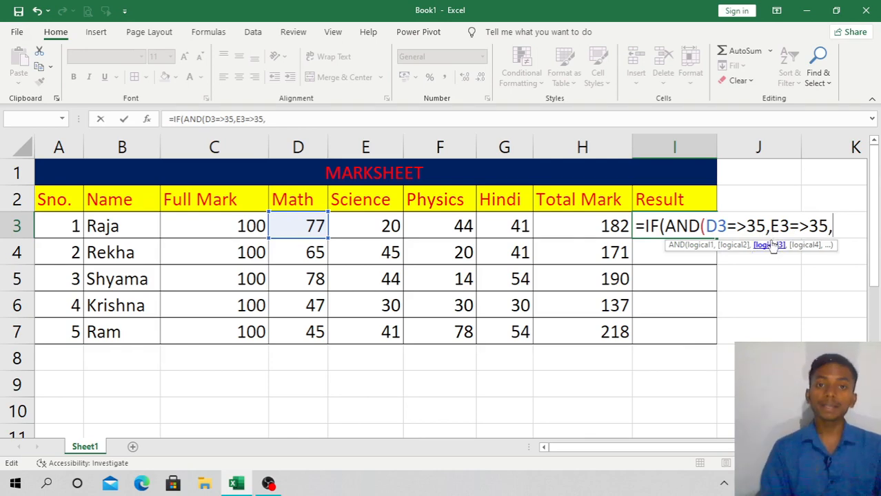
Add the Physics condition F3>=35 as the third AND argument.
left_click(446, 231)
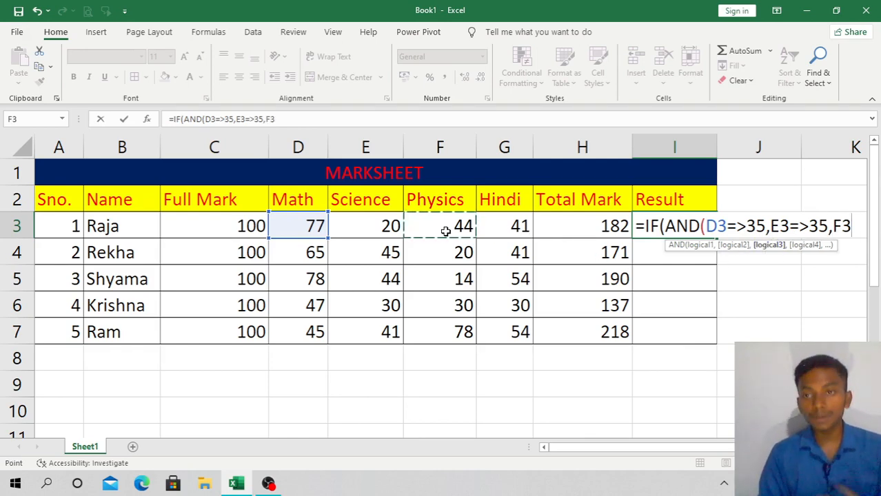
type(">")
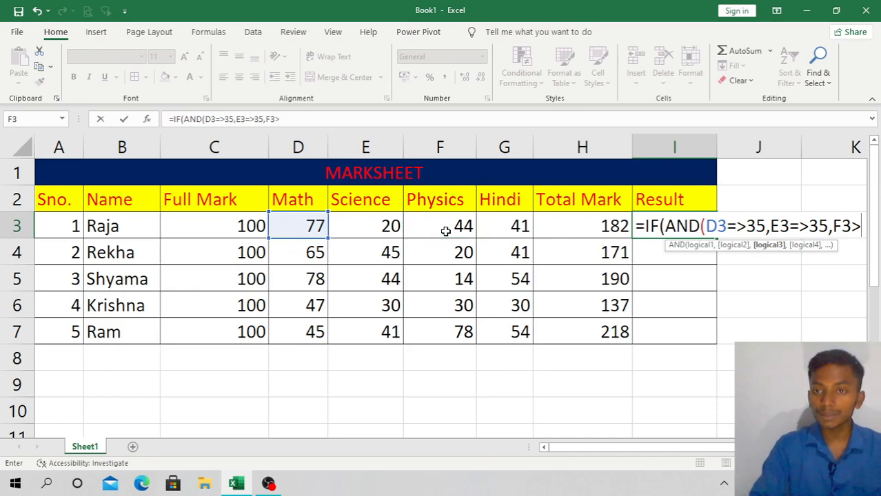
type("+")
key("BackSpace")
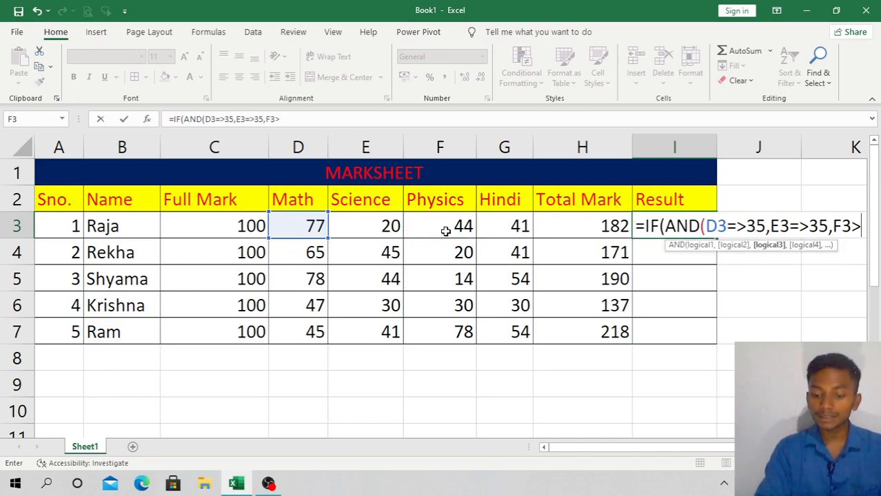
type("=35")
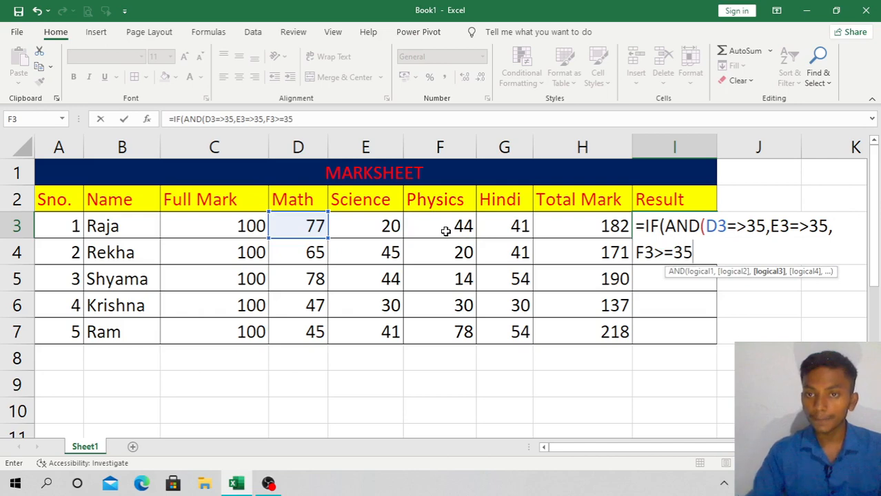
Add the Hindi condition G3>=35 as the fourth AND argument and close the AND function.
type(",")
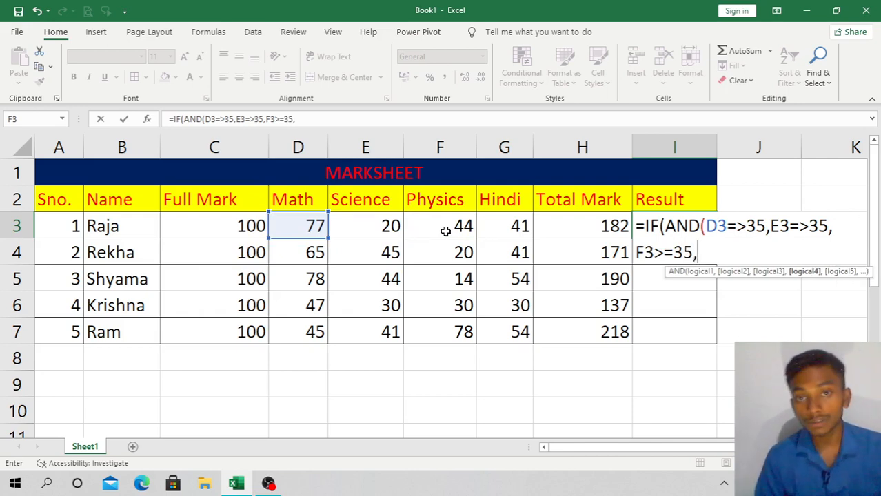
left_click(496, 223)
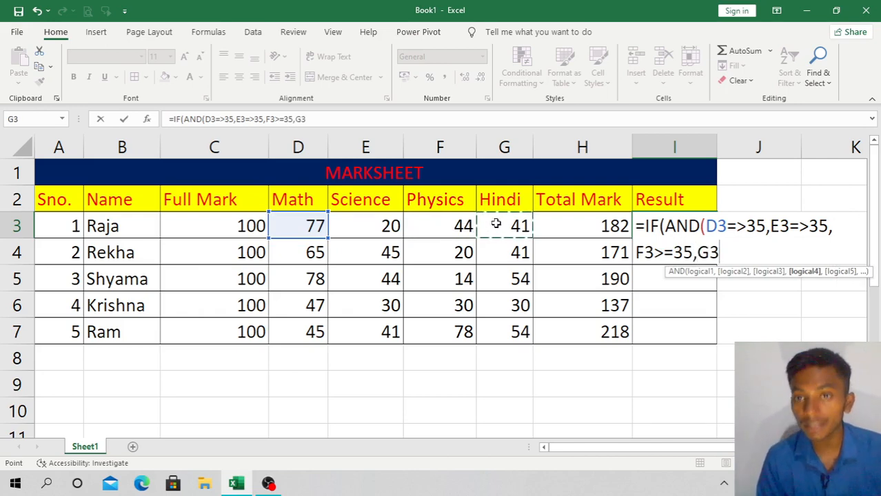
type(">")
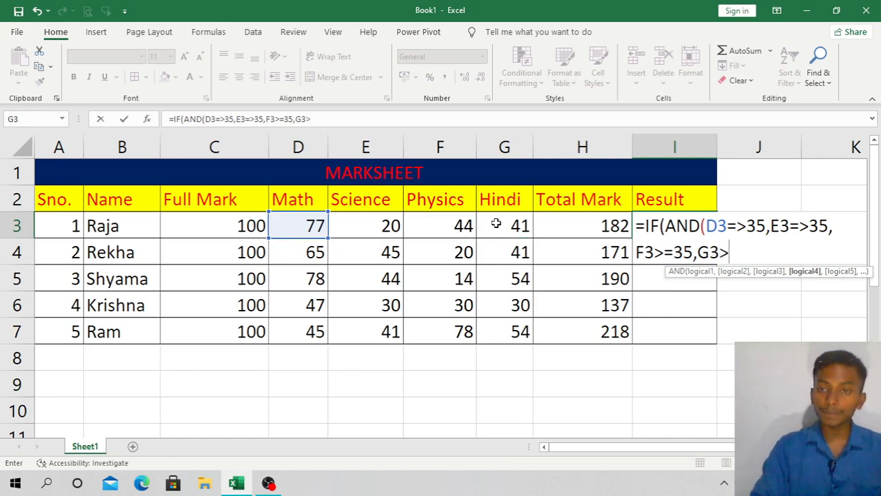
type("=")
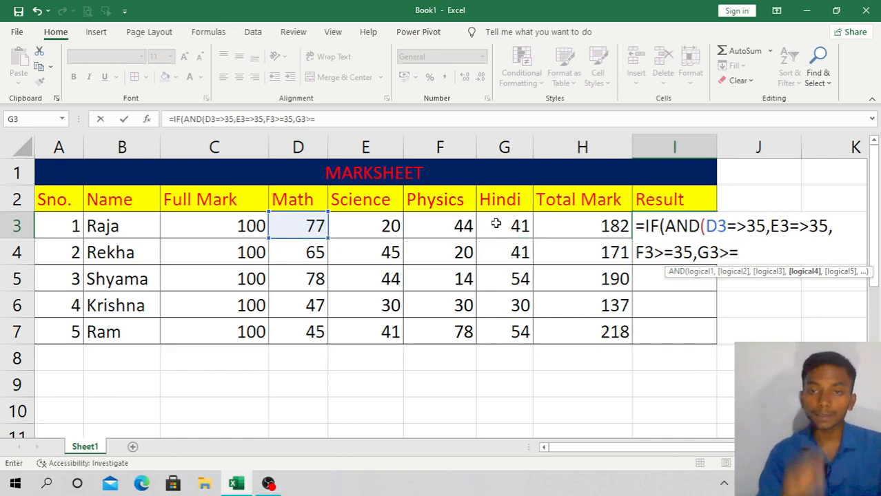
type("35")
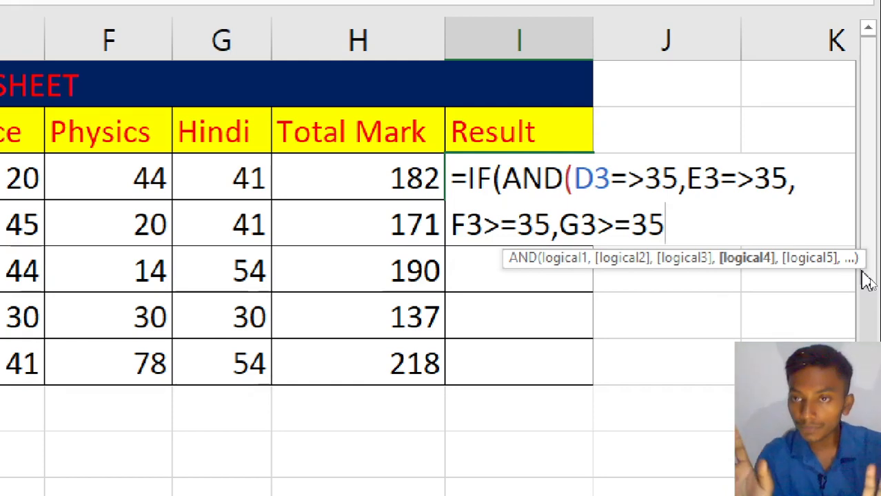
type(")")
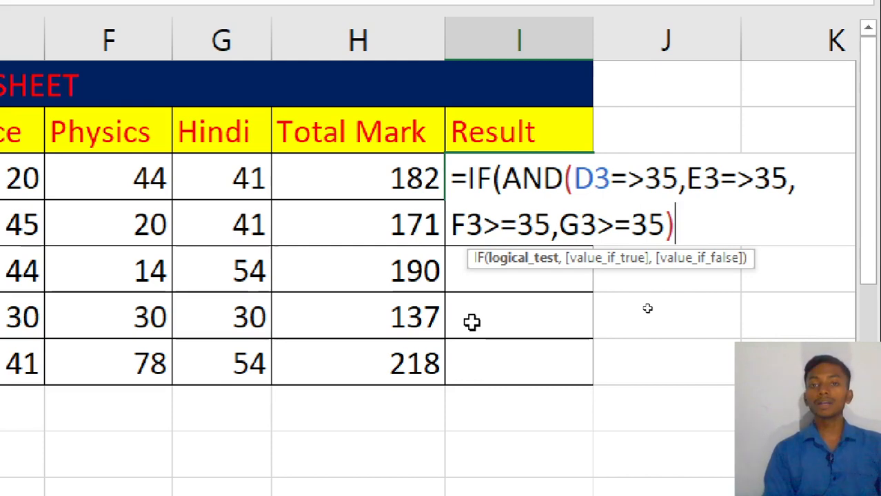
Set "PASS" as the IF function's value if true, followed by a comma.
type(",")
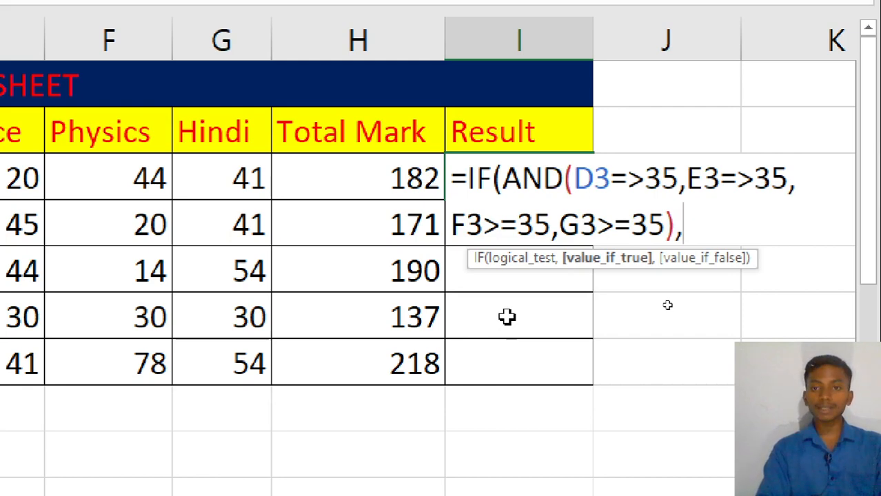
type("\"")
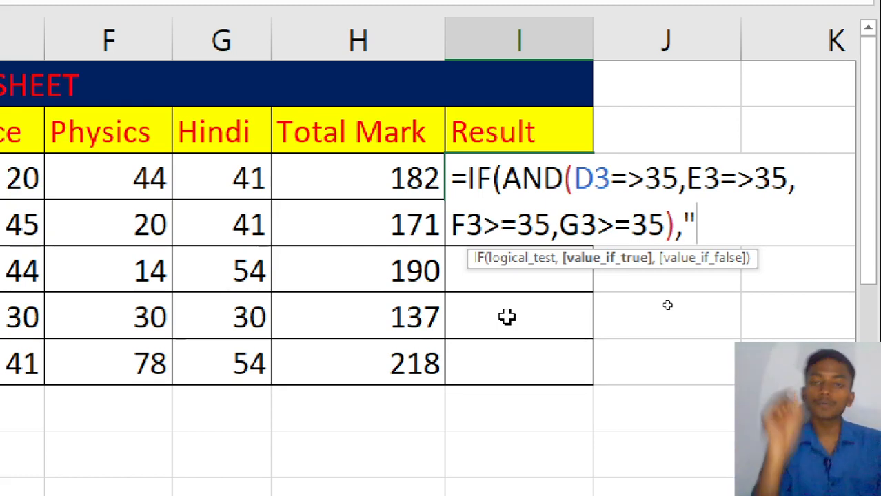
type("PASS")
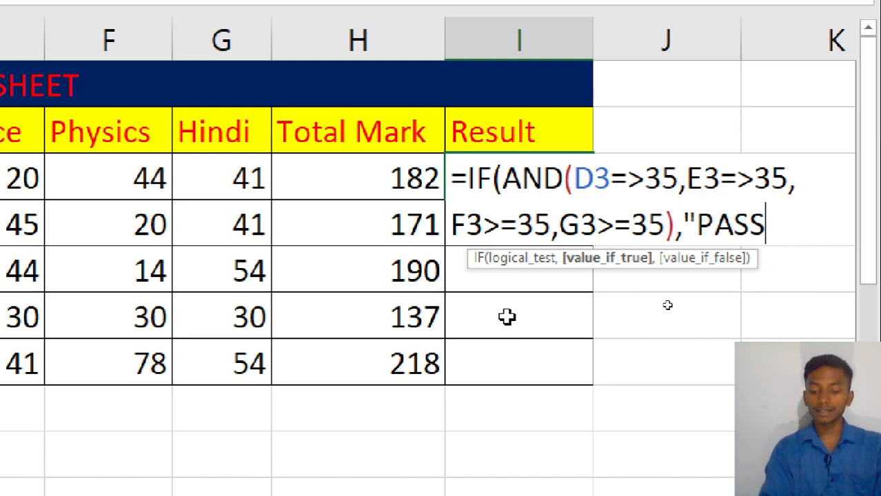
type("\"")
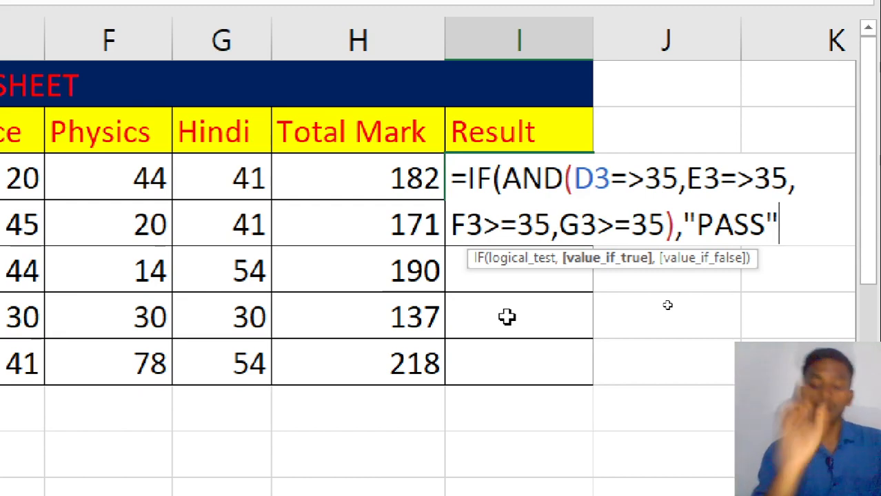
type(",")
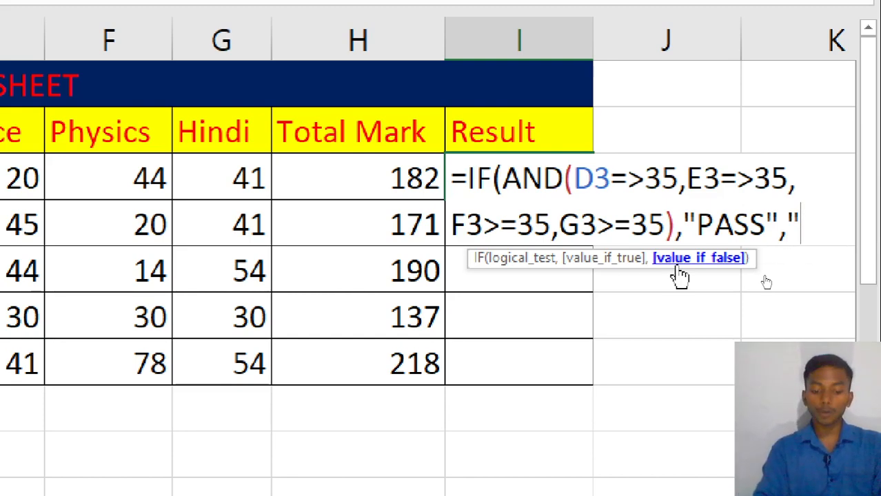
Set "FAIL" as the value if false, close and enter the formula, and accept the suggested correction of its >= operators.
type("FA")
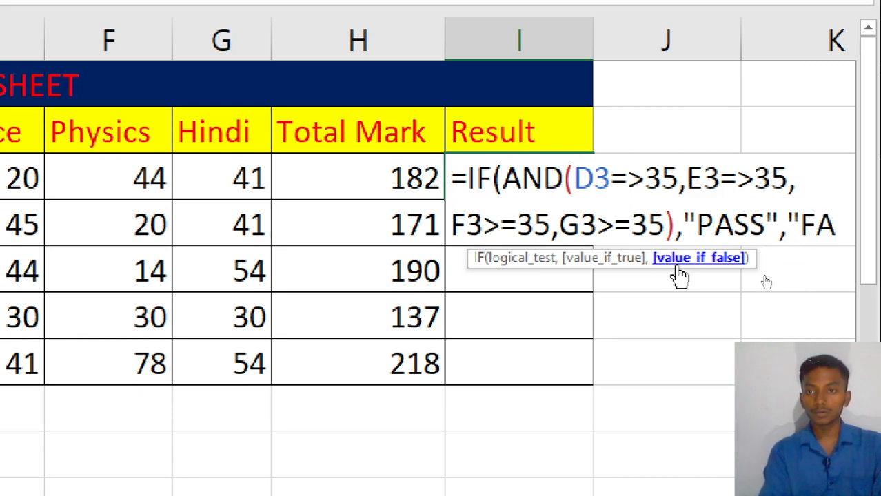
type("I")
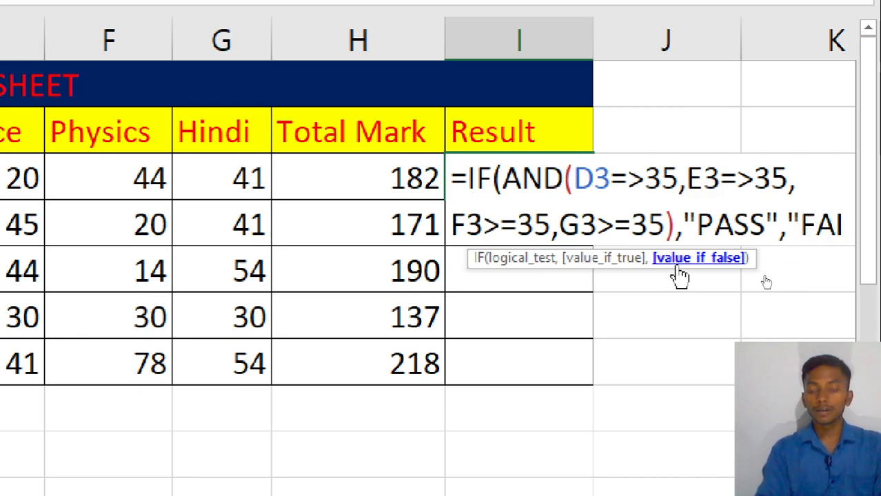
type("L\"")
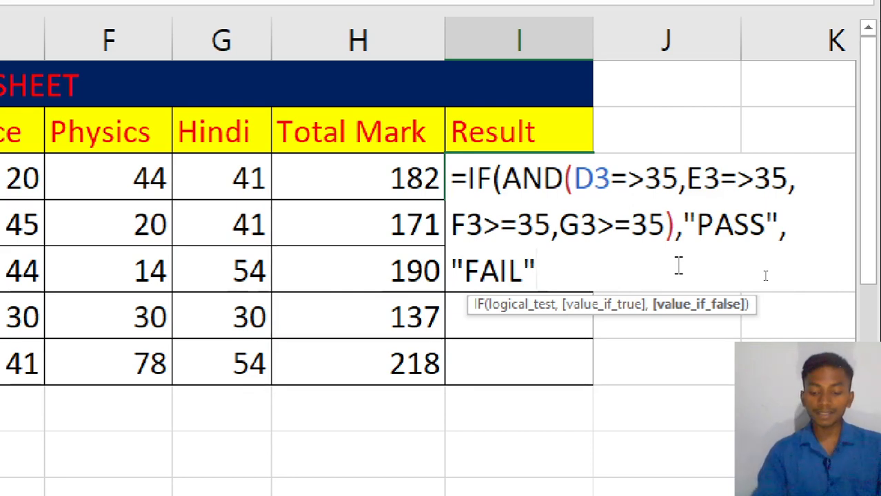
type(")")
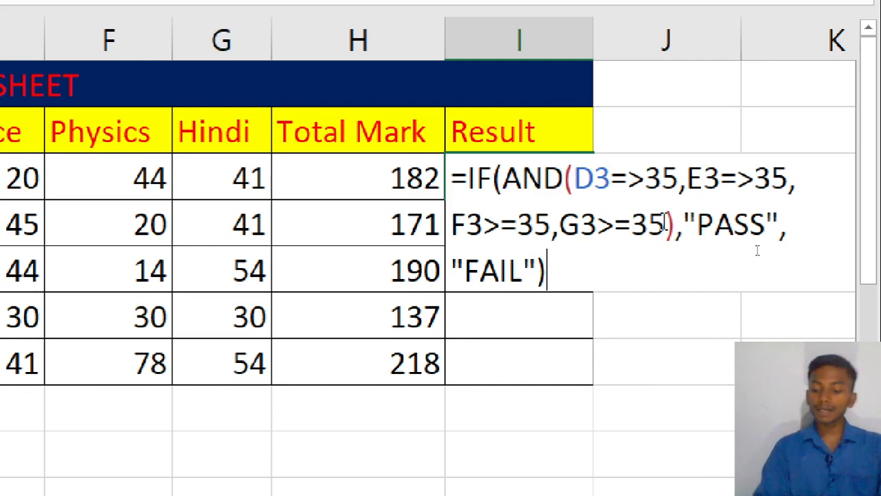
key("Return")
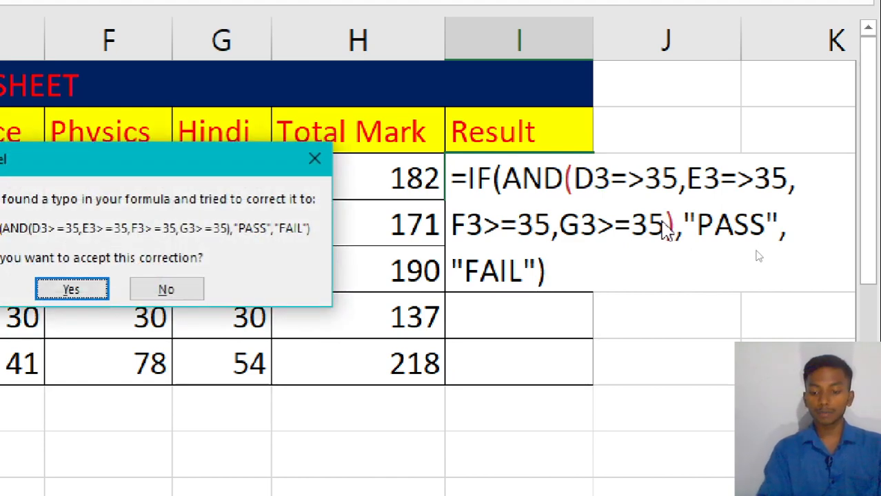
key("Return")
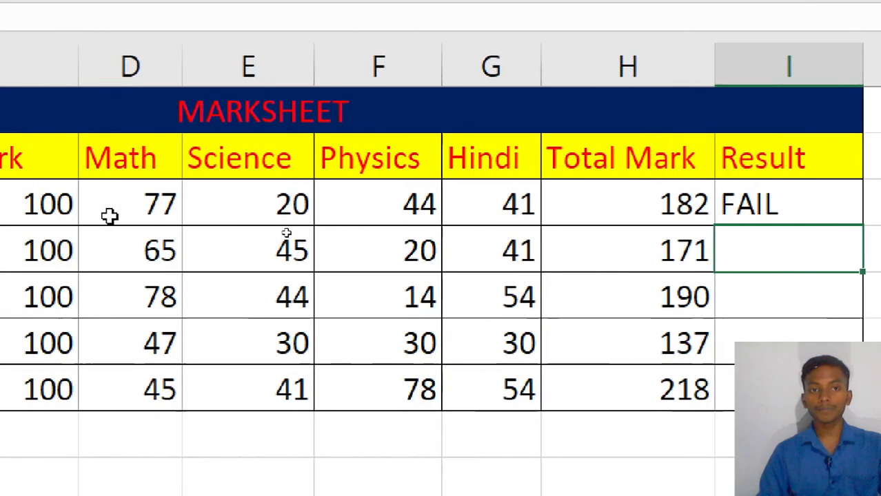
Select the first student's Science mark in E3, draw a boxed 35 over the Result area as an annotation, and clear it.
left_click(252, 206)
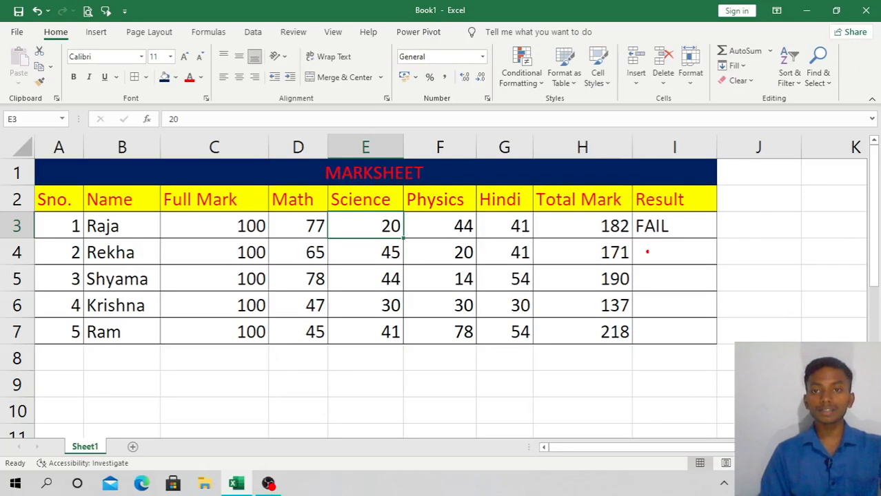
mouse_move(647, 252)
left_mouse_down()
mouse_move(663, 279)
mouse_move(635, 313)
left_mouse_up()
left_click_drag(711, 276, 711, 333)
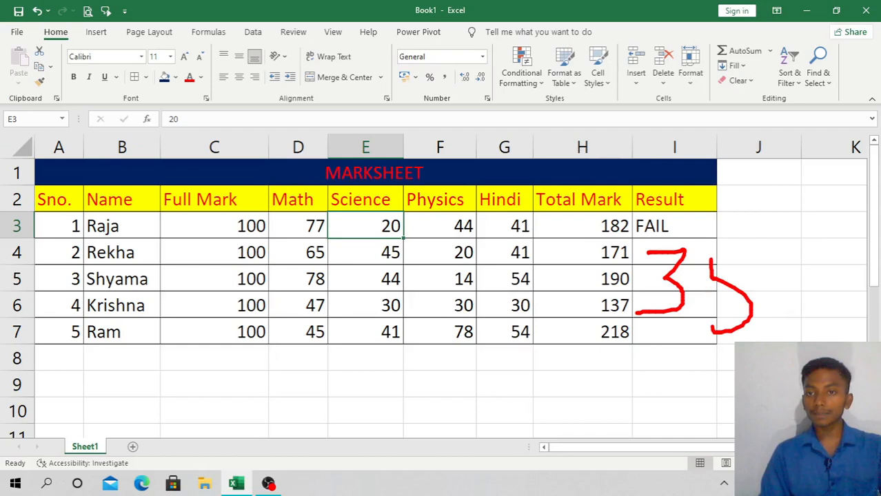
left_click_drag(710, 260, 753, 250)
mouse_move(622, 272)
left_mouse_down()
mouse_move(758, 355)
mouse_move(805, 231)
mouse_move(636, 242)
left_mouse_up()
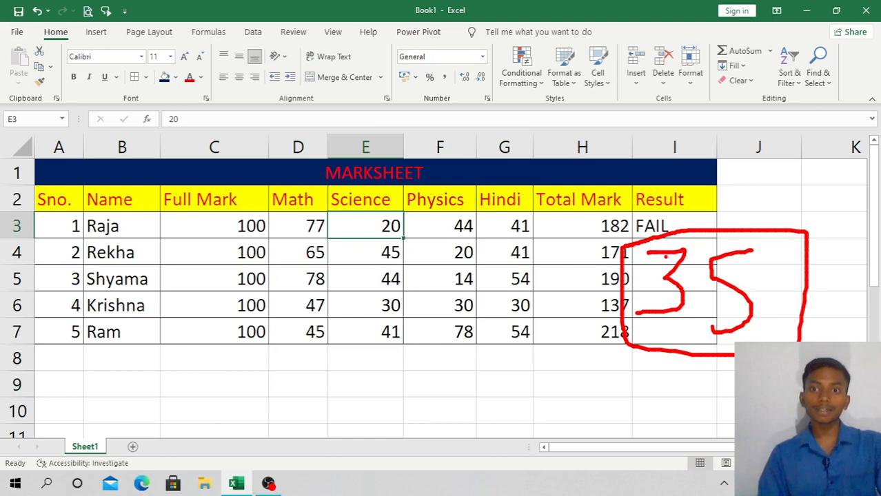
key("Escape")
Fill the Result formula from I3 down through I7 for the remaining students.
left_click(680, 235)
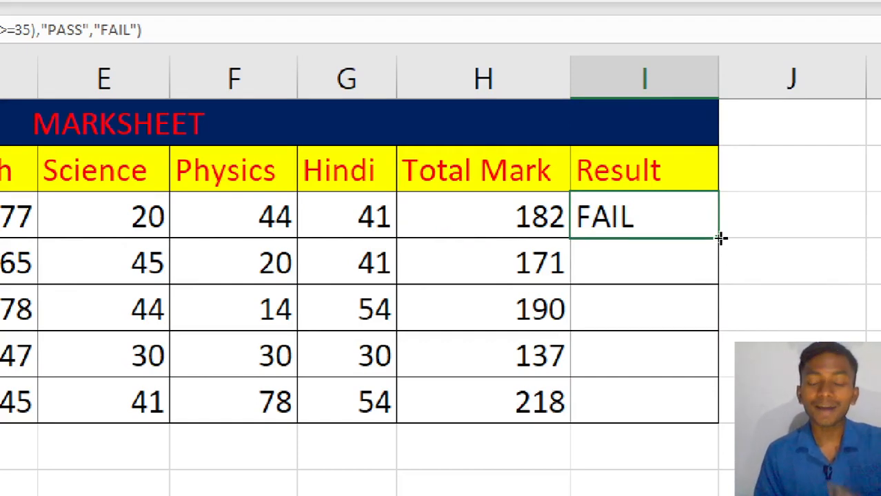
left_click_drag(718, 239, 708, 426)
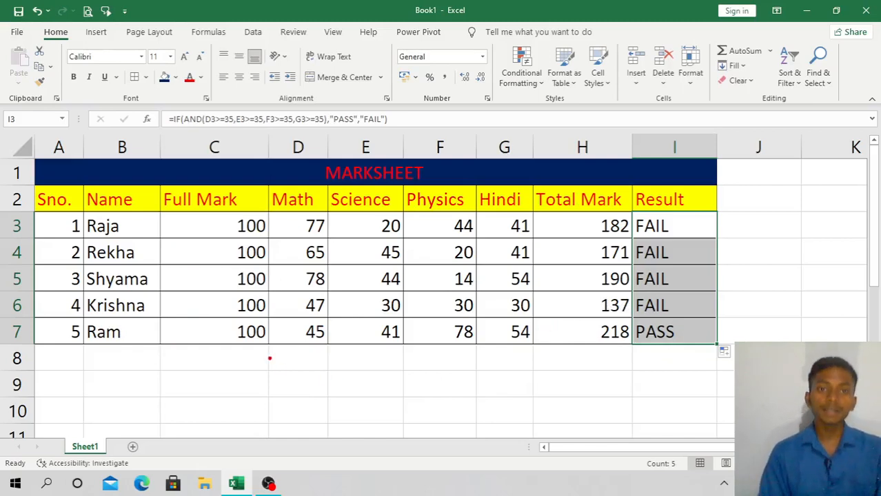
Handwrite the underlined annotation "IF (And)" in red over the lower part of the marksheet.
left_click_drag(233, 288, 266, 358)
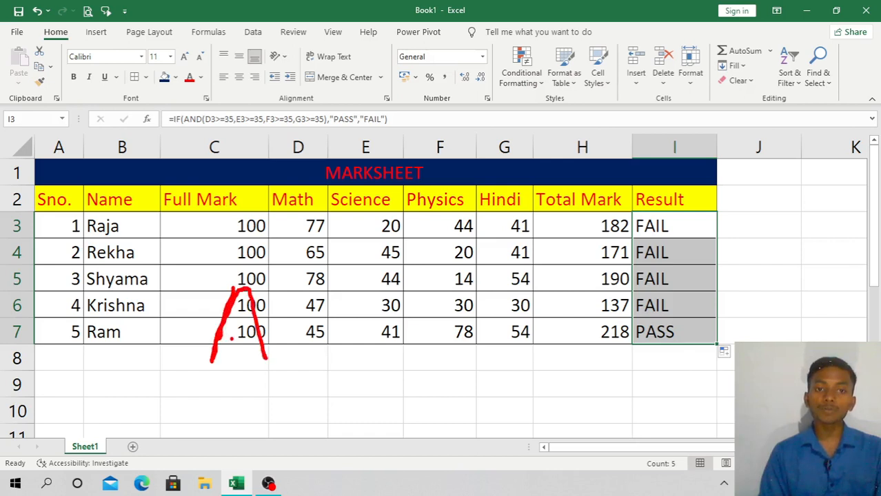
mouse_move(295, 299)
left_mouse_down()
mouse_move(295, 359)
mouse_move(336, 349)
left_mouse_up()
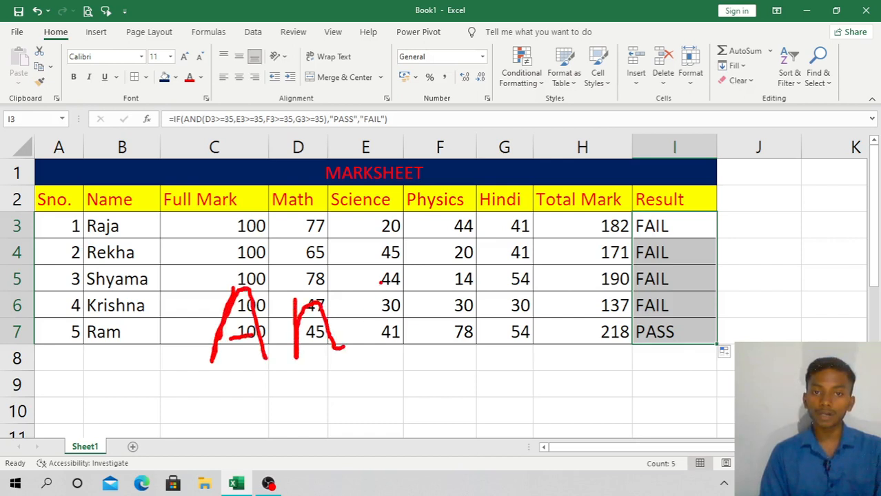
left_click_drag(379, 281, 399, 341)
left_click_drag(394, 266, 429, 373)
left_click_drag(200, 281, 196, 387)
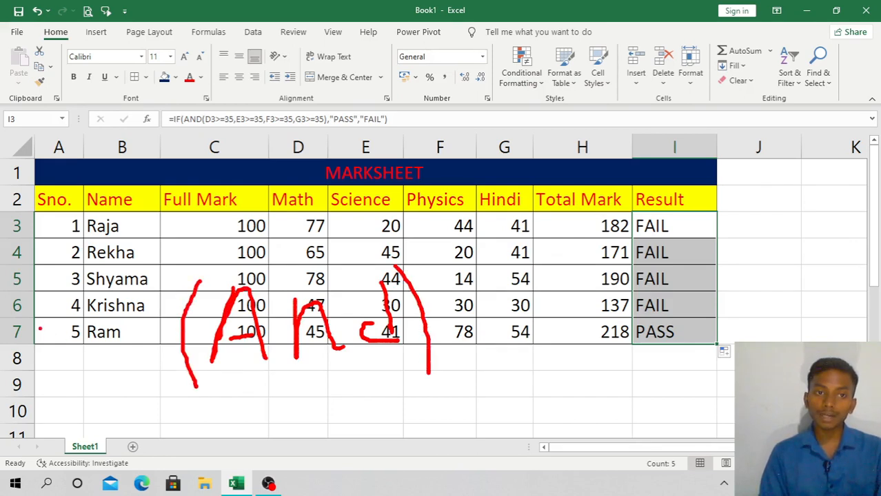
mouse_move(39, 328)
left_mouse_down()
mouse_move(98, 315)
mouse_move(68, 369)
mouse_move(94, 371)
left_mouse_up()
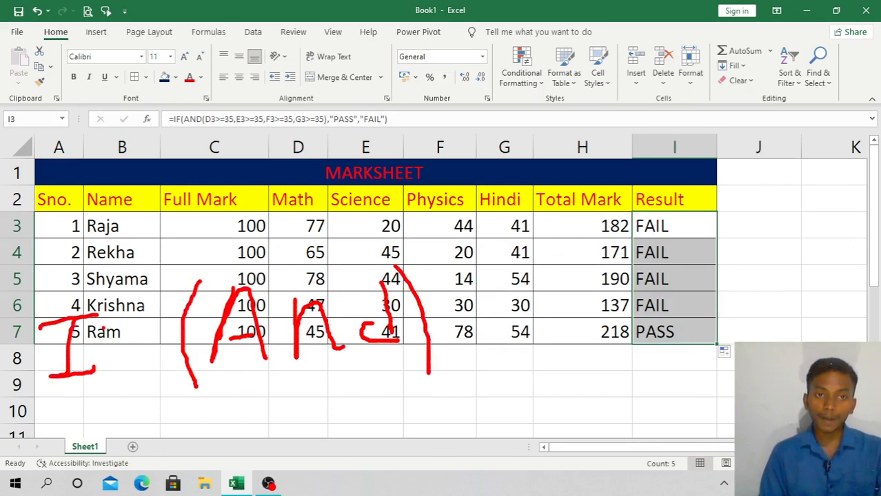
mouse_move(103, 325)
left_mouse_down()
mouse_move(110, 380)
mouse_move(112, 324)
mouse_move(166, 293)
left_mouse_up()
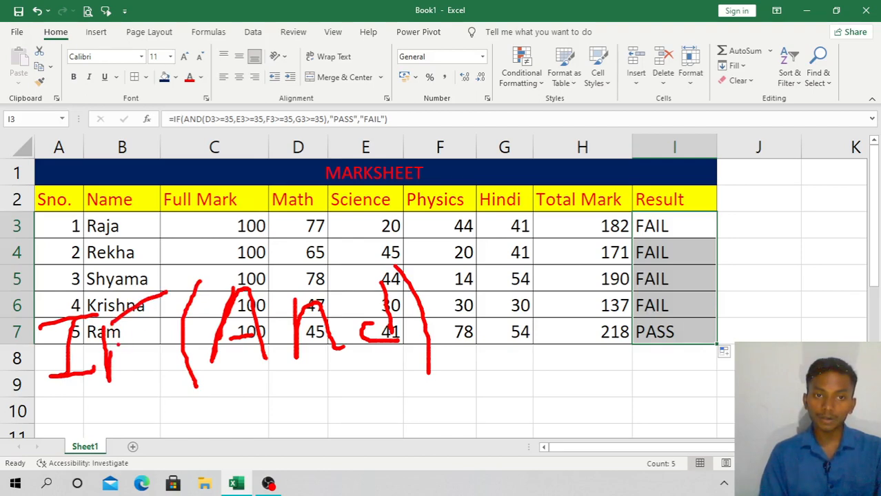
left_click_drag(112, 346, 133, 347)
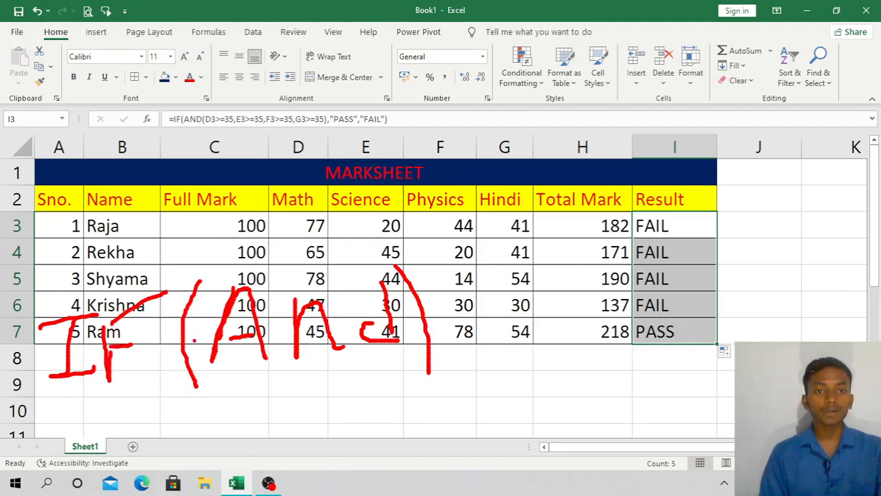
left_click_drag(70, 419, 457, 398)
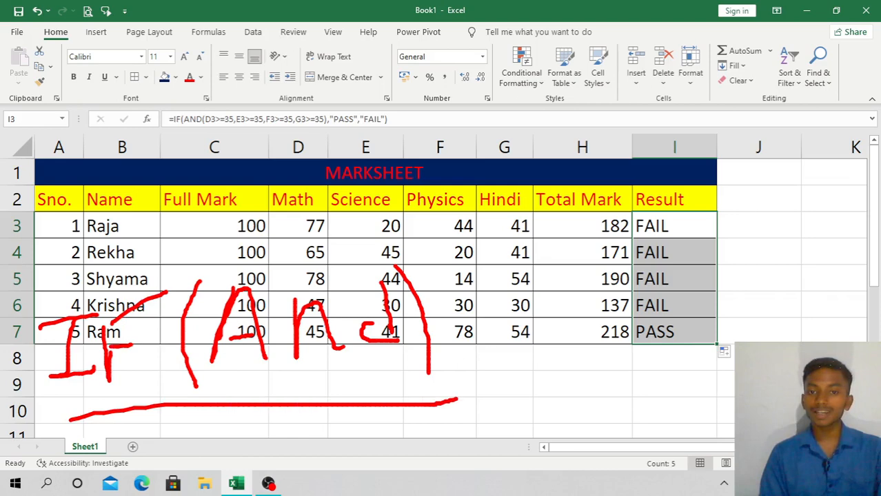